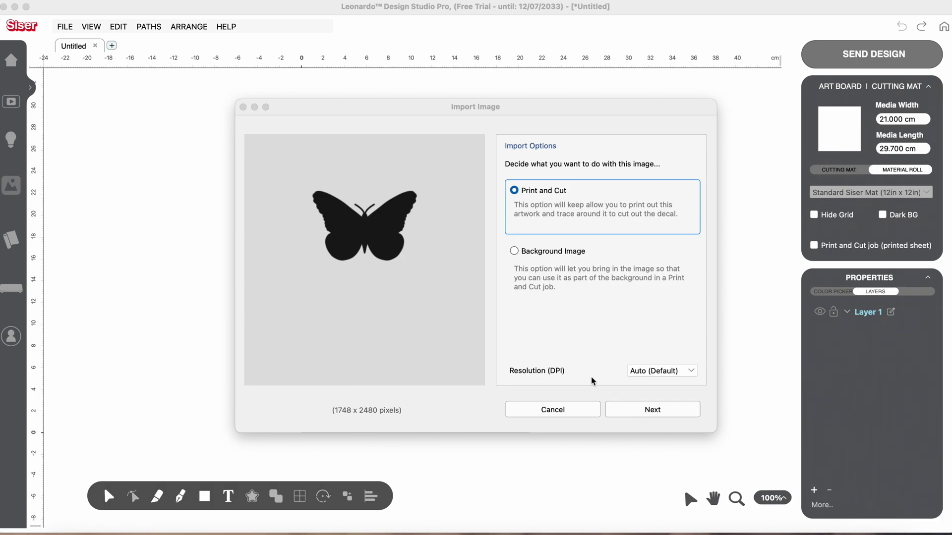
Import the butterfly image as Print and Cut with a contour offset of 0, and turn off the Print and Cut job option
left_click(639, 410)
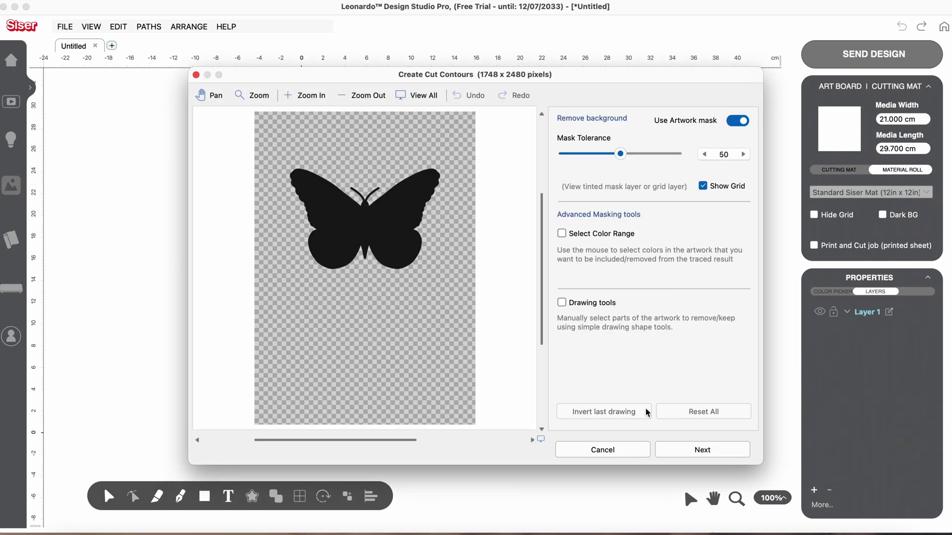
left_click(702, 450)
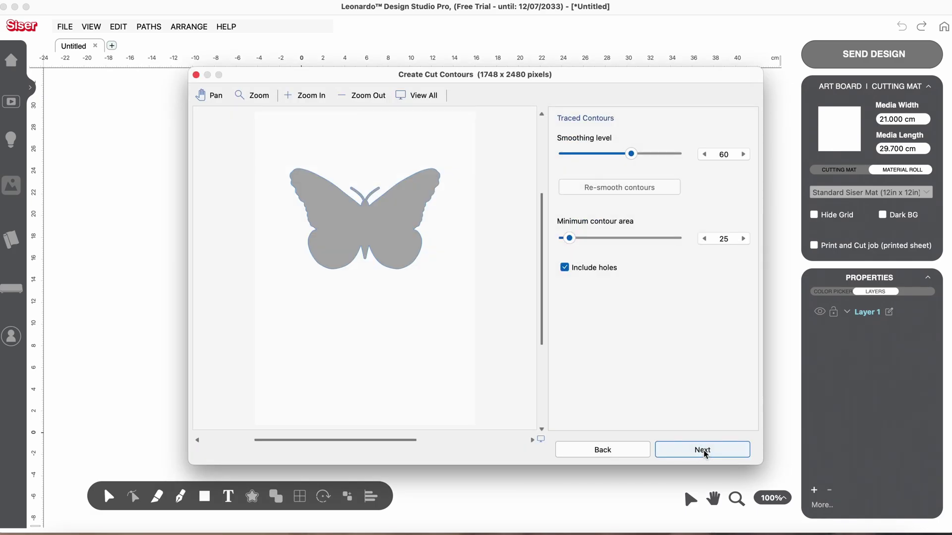
left_click(704, 450)
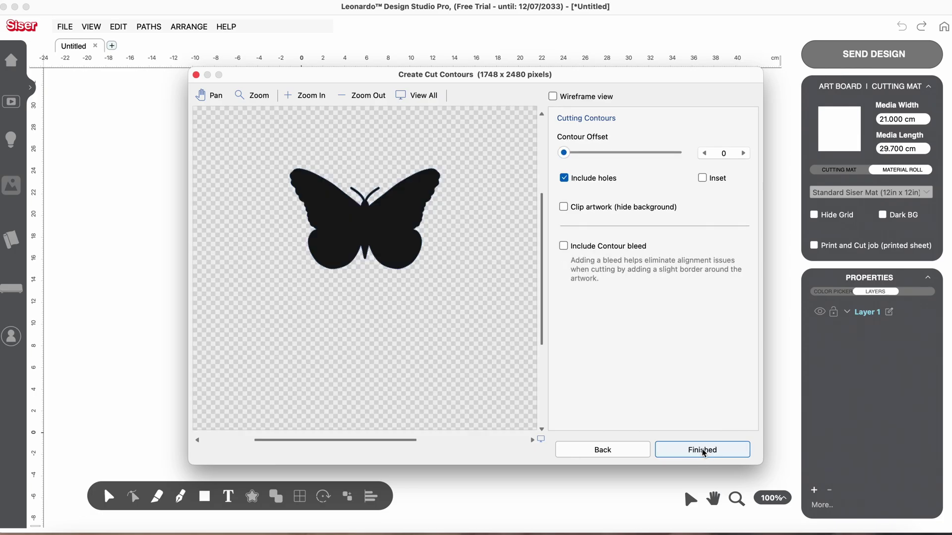
left_click(703, 451)
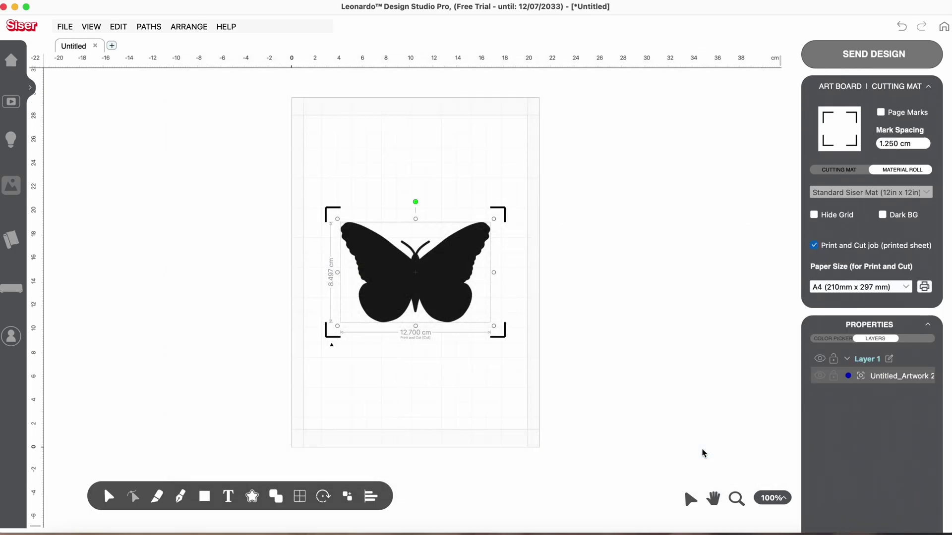
left_click(814, 246)
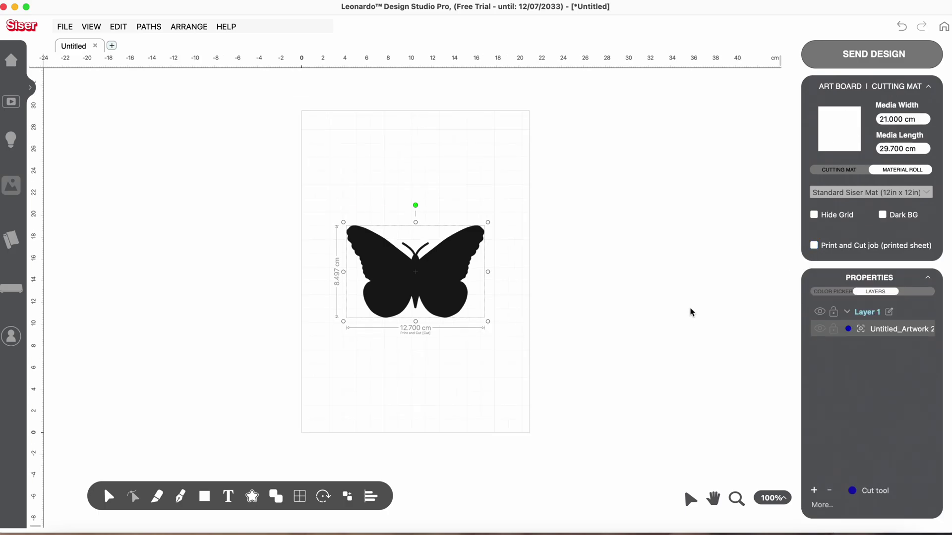
Shrink the butterfly to a width of 2.5 cm and reposition it slightly on the artboard
left_click_drag(488, 321, 404, 242)
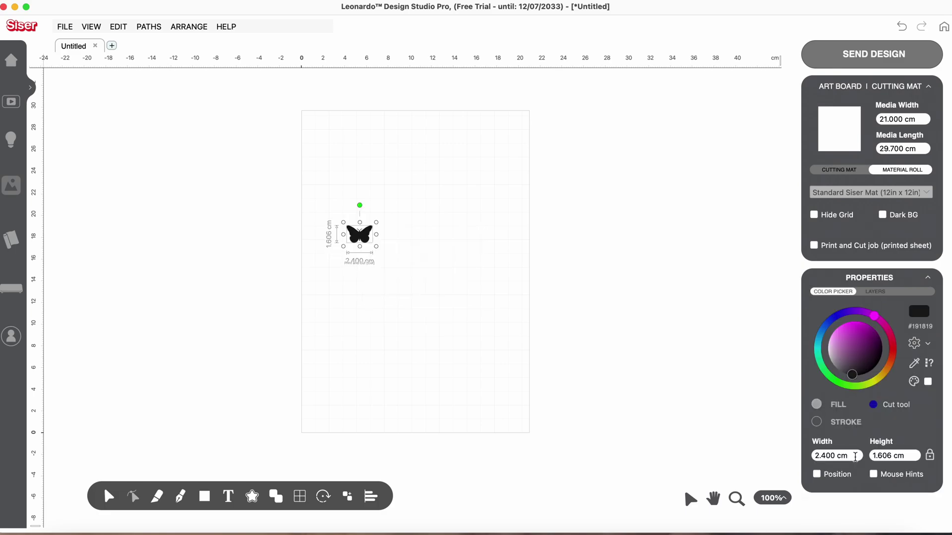
left_click_drag(854, 457, 799, 457)
type("2.5")
key("Return")
mouse_move(361, 236)
left_mouse_down()
mouse_move(355, 174)
mouse_move(338, 142)
mouse_move(348, 218)
mouse_move(365, 230)
left_mouse_up()
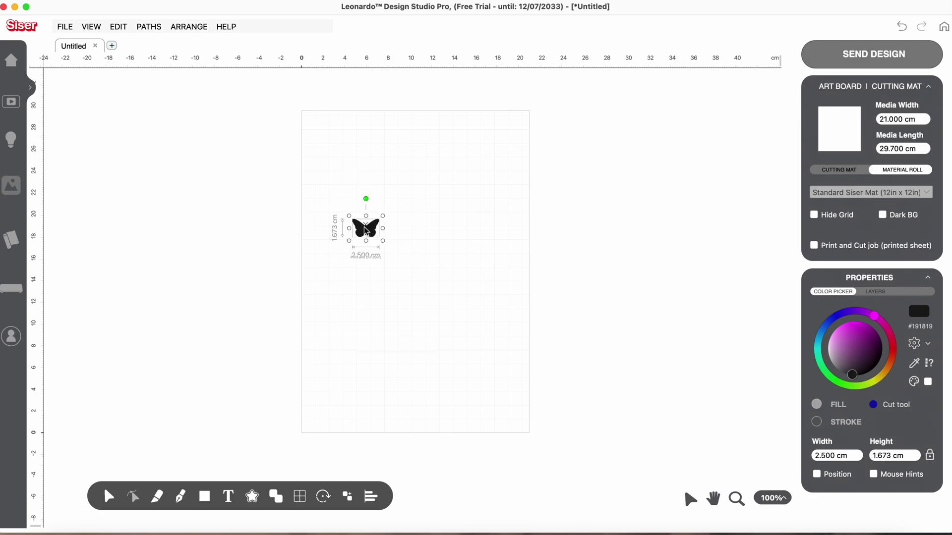
Create a rotated array of the butterfly with 6 copies and 0.000 cm spacing, using the auto-calculated radius
left_click(189, 27)
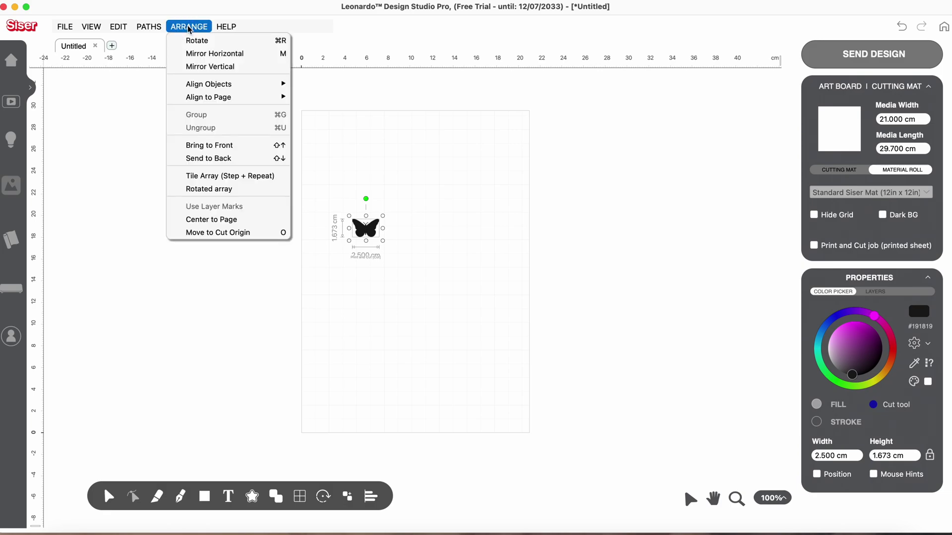
left_click(219, 191)
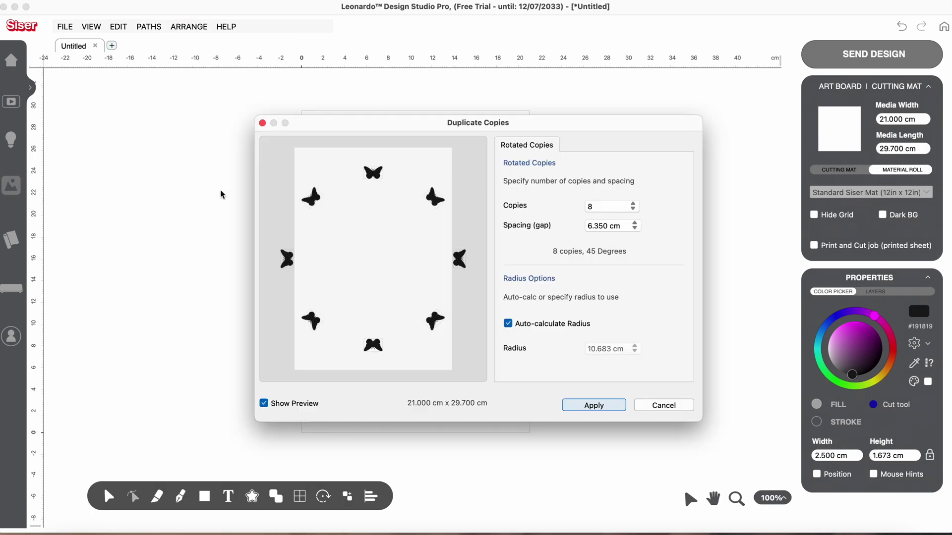
left_click(634, 209)
left_click(633, 210)
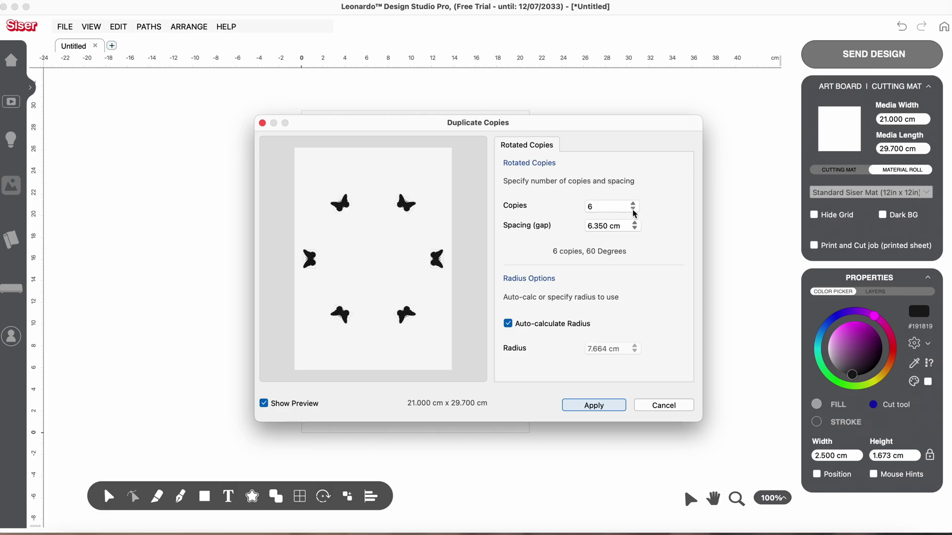
left_click(635, 228)
left_click(634, 229)
left_click(634, 228)
left_click(634, 229)
left_click(635, 229)
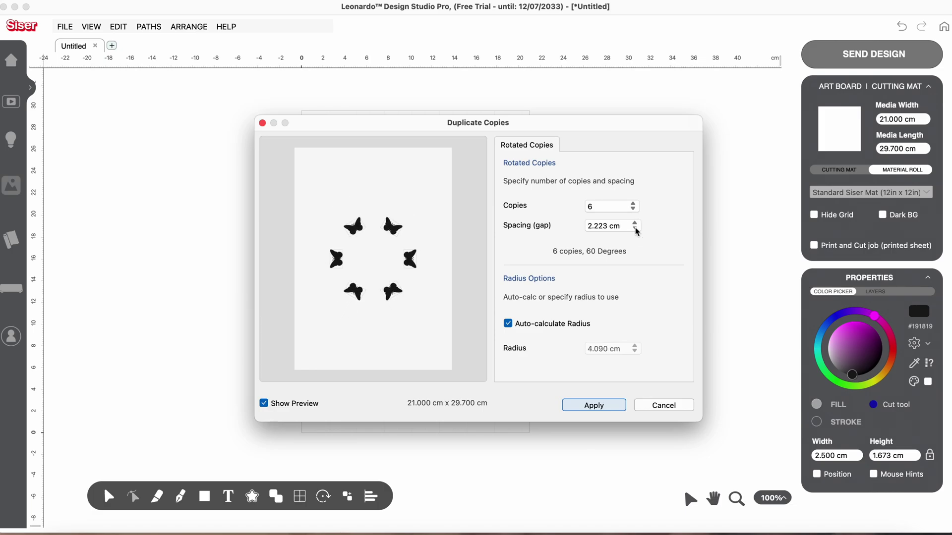
left_click(634, 229)
left_click(635, 228)
left_click(634, 229)
left_click(635, 229)
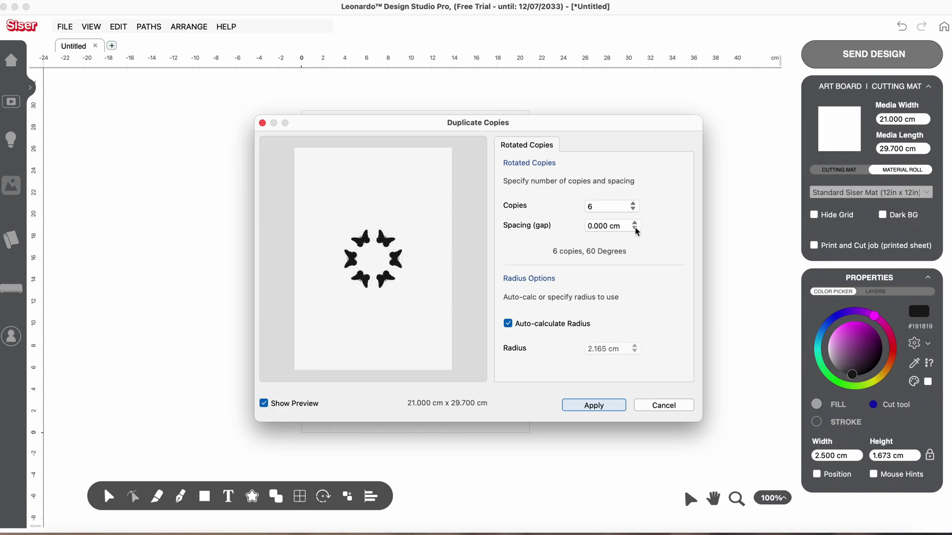
left_click(607, 407)
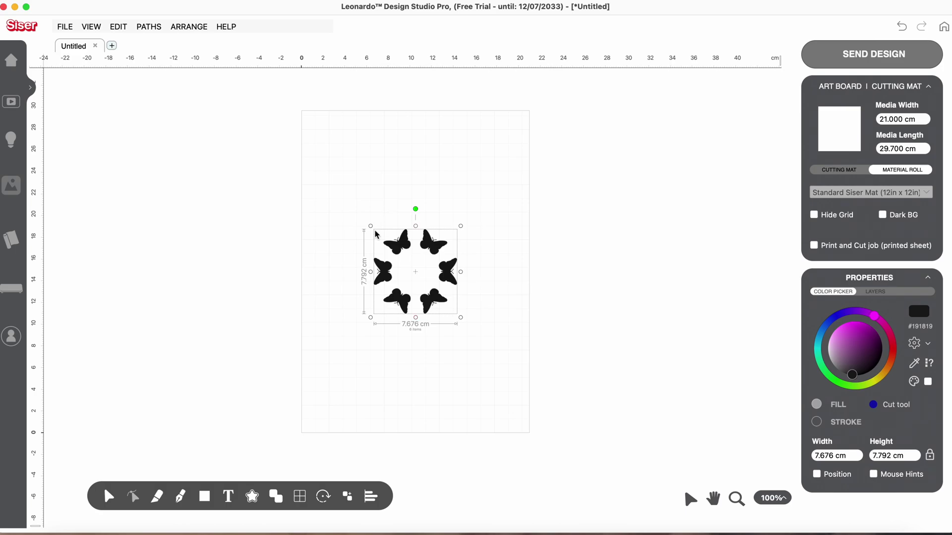
Group the ring of six butterflies and add a copy of the group
right_click(452, 273)
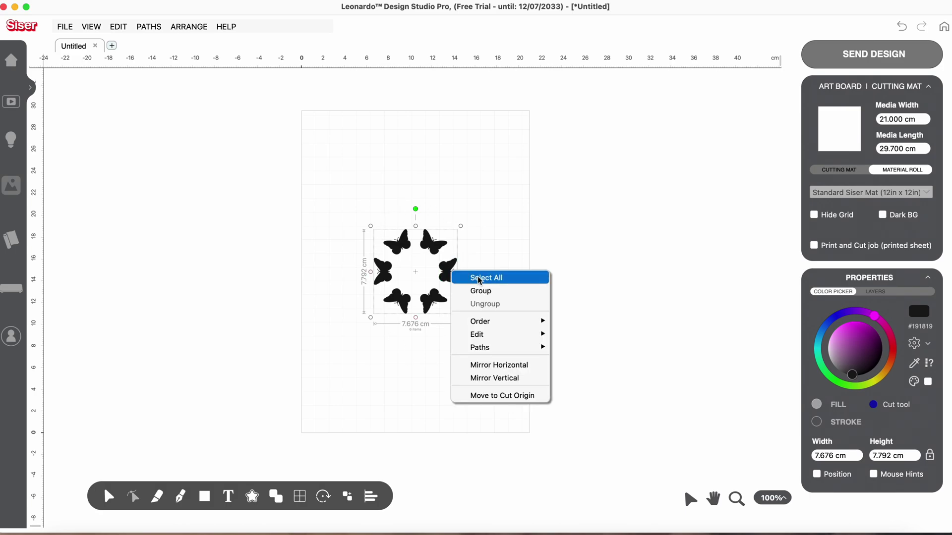
left_click(474, 290)
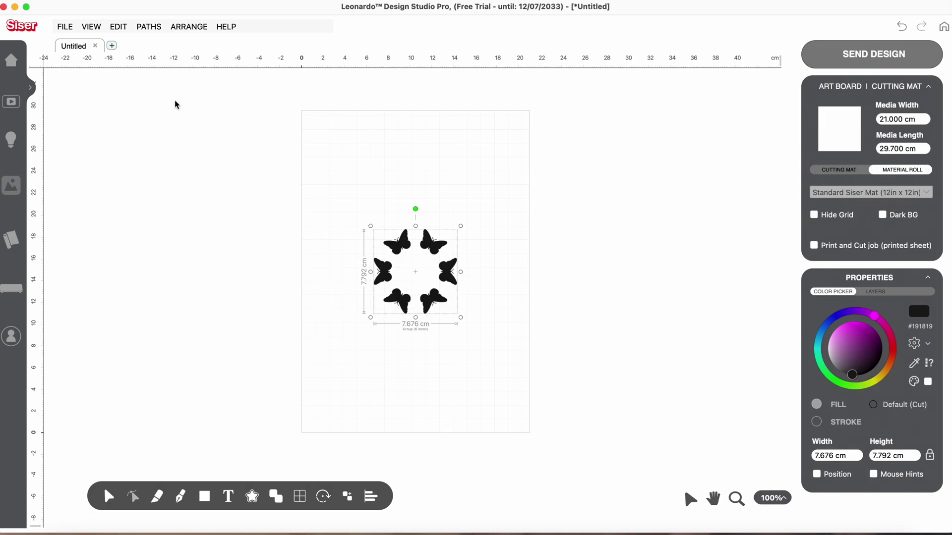
left_click(121, 30)
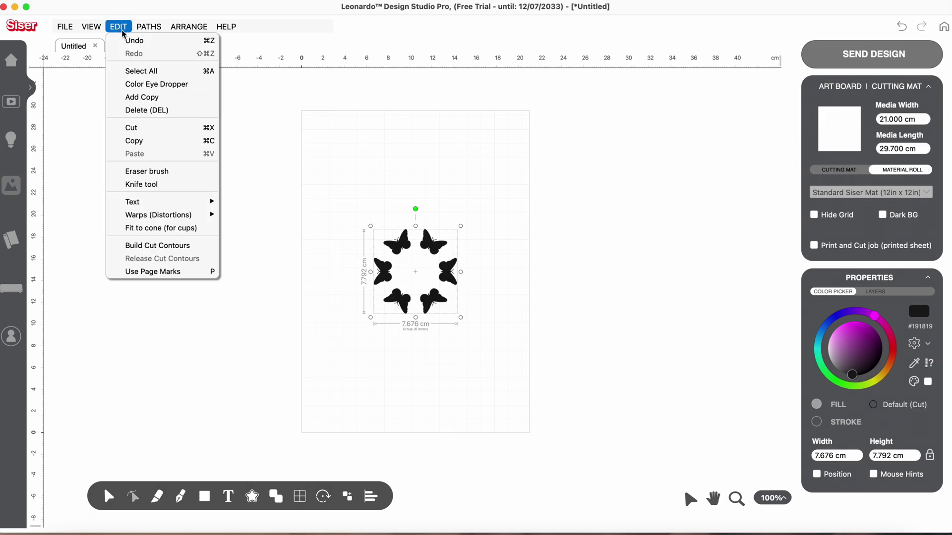
left_click(143, 98)
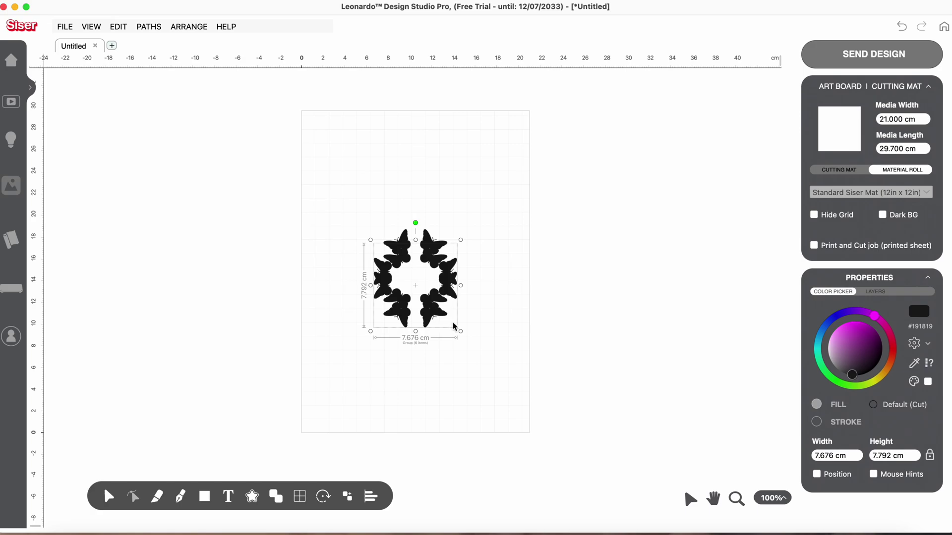
Enlarge the copied ring to about 14.6 × 14.8 cm and position it evenly around the small ring
left_click_drag(461, 331, 497, 362)
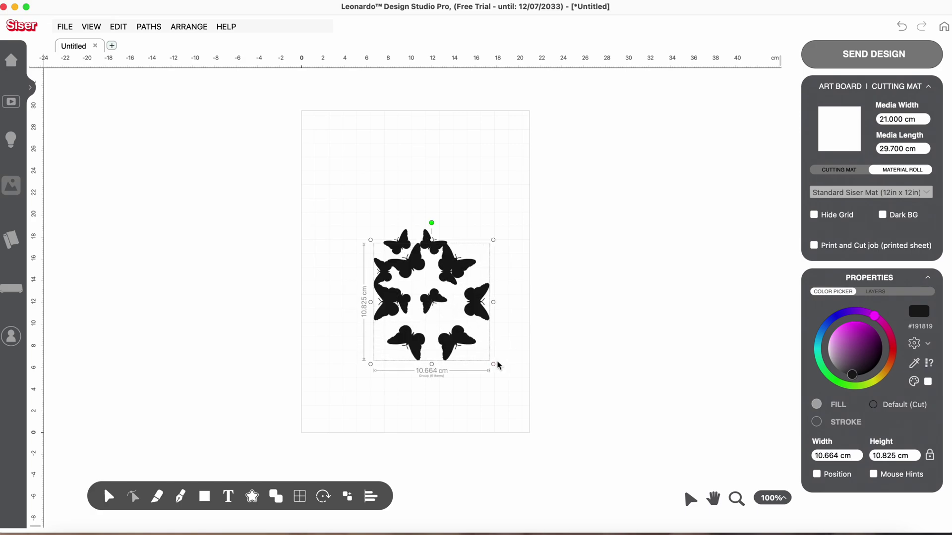
left_click_drag(476, 315, 464, 293)
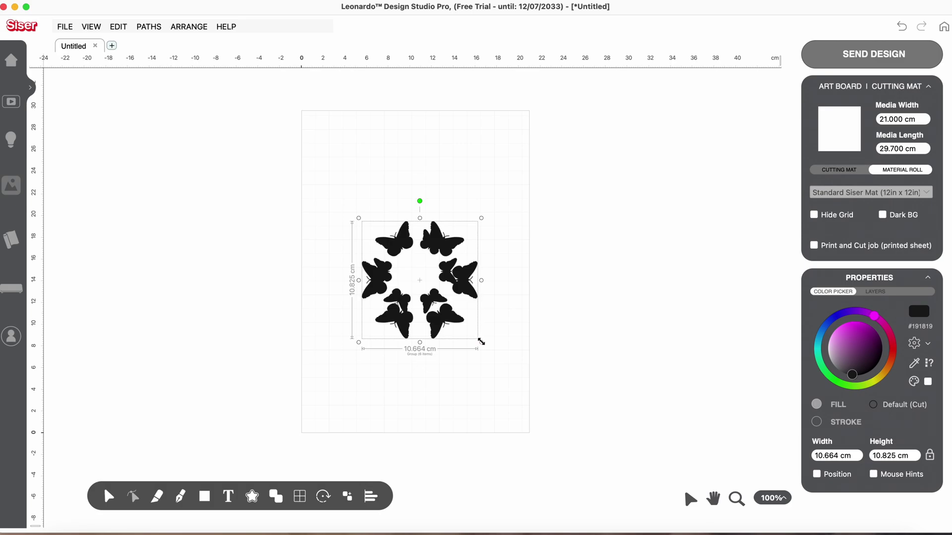
left_click_drag(479, 338, 506, 363)
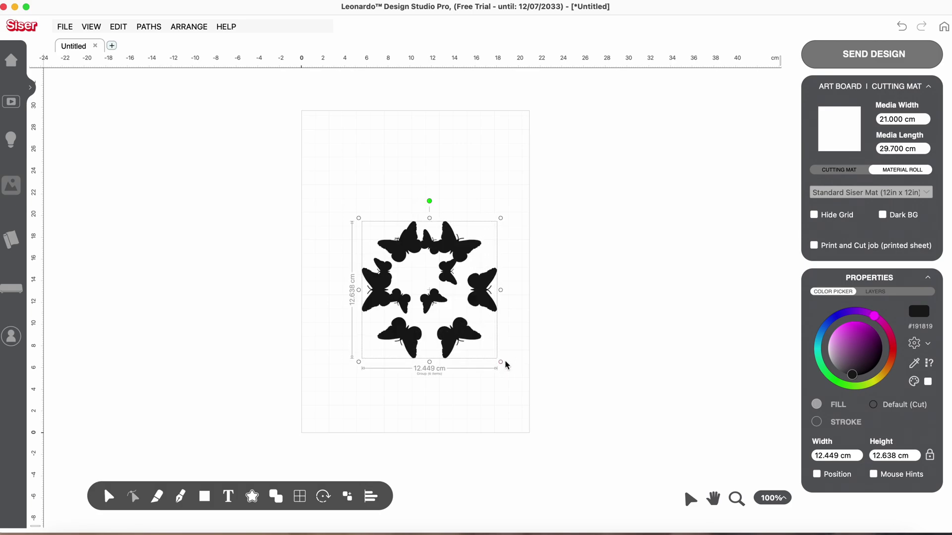
left_click_drag(464, 337, 515, 371)
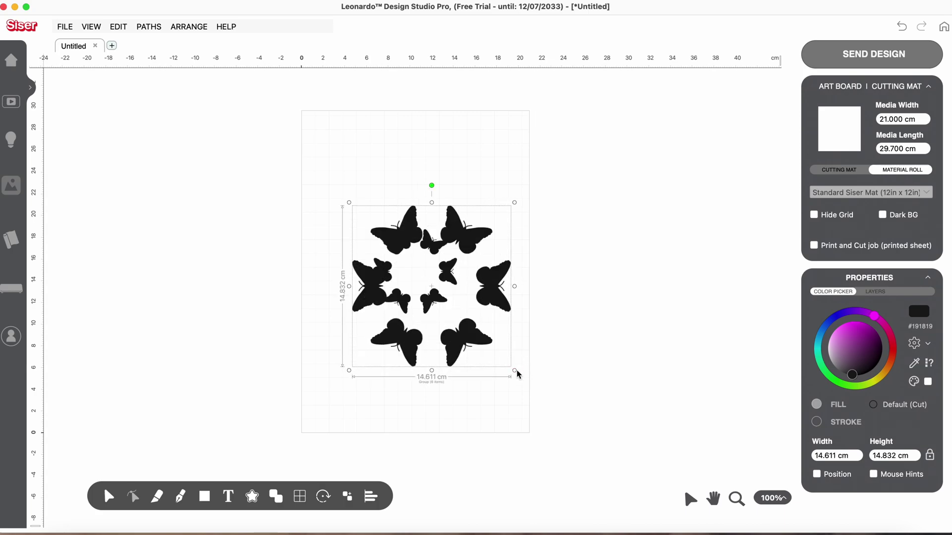
left_click_drag(461, 340, 450, 328)
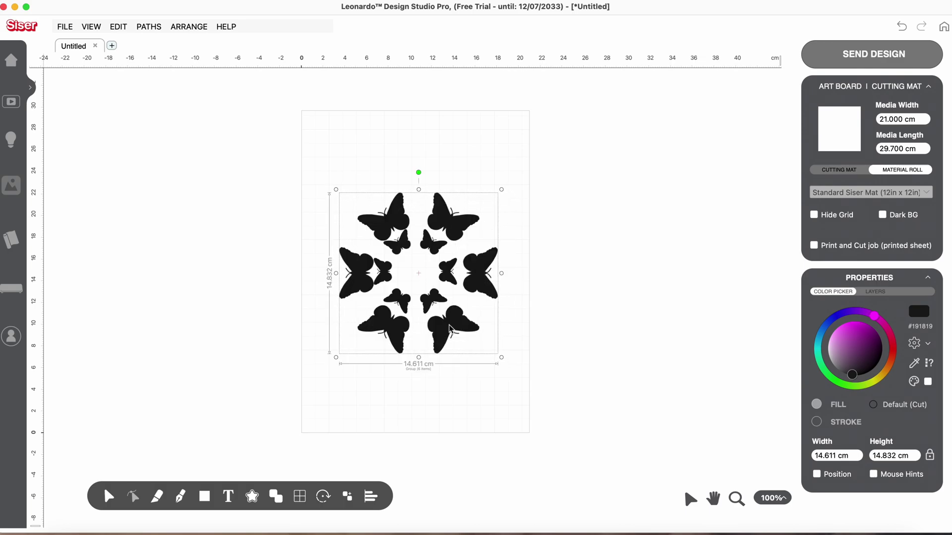
left_click(564, 325)
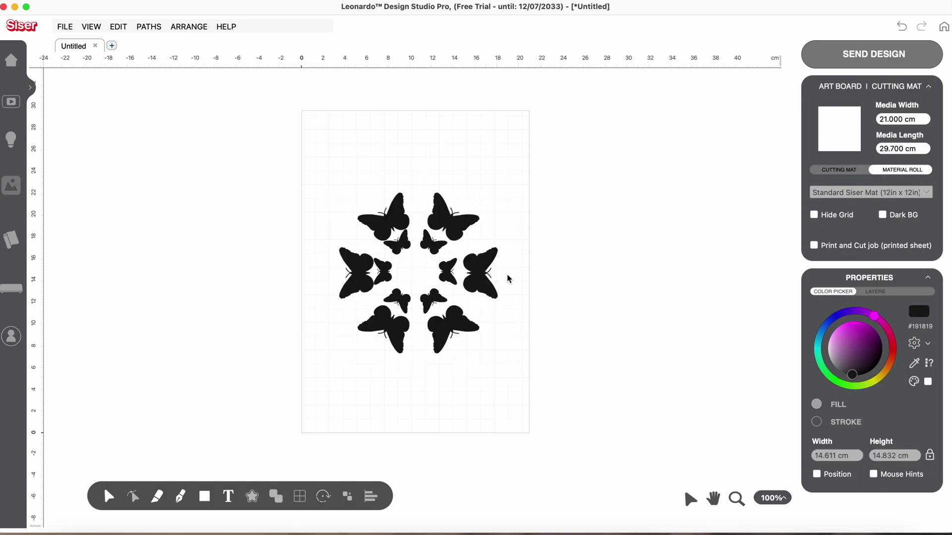
Ungroup the inner ring of small butterflies
left_click(438, 251)
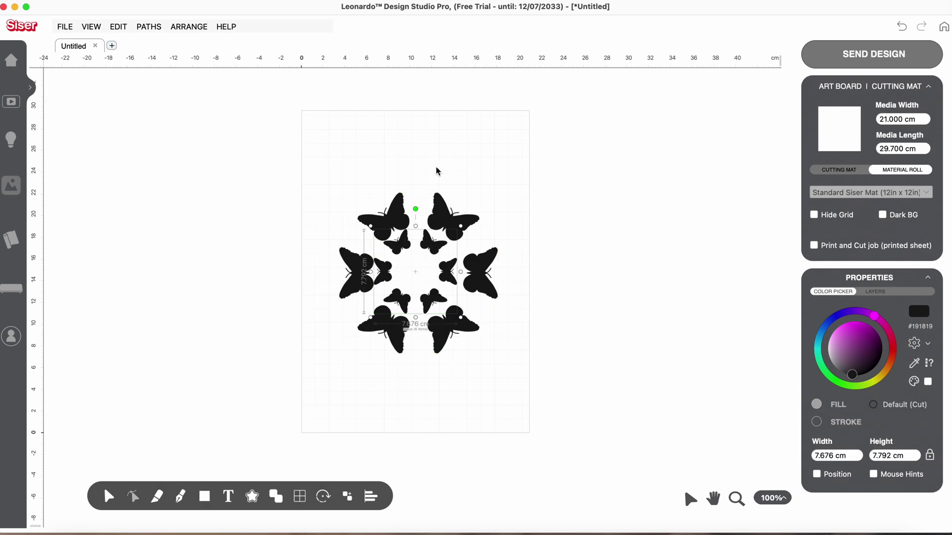
right_click(439, 244)
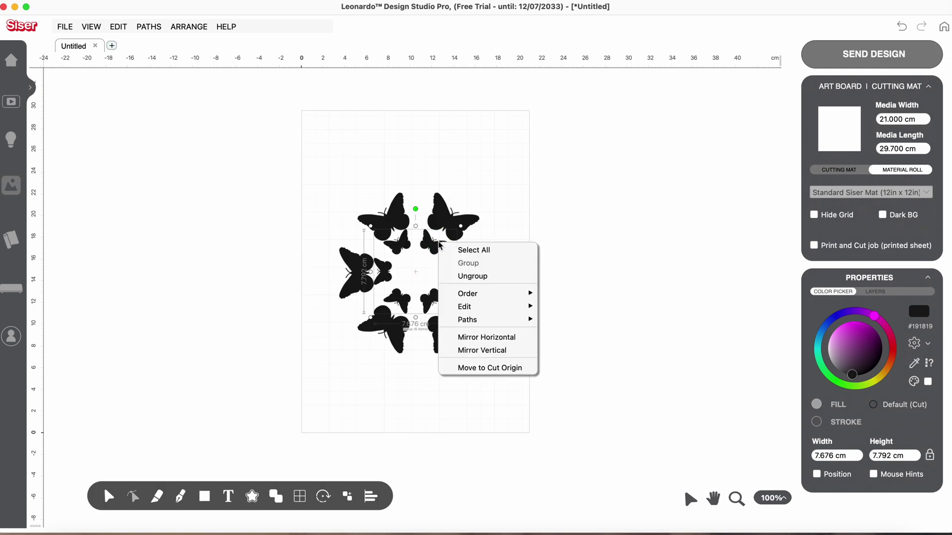
left_click(464, 272)
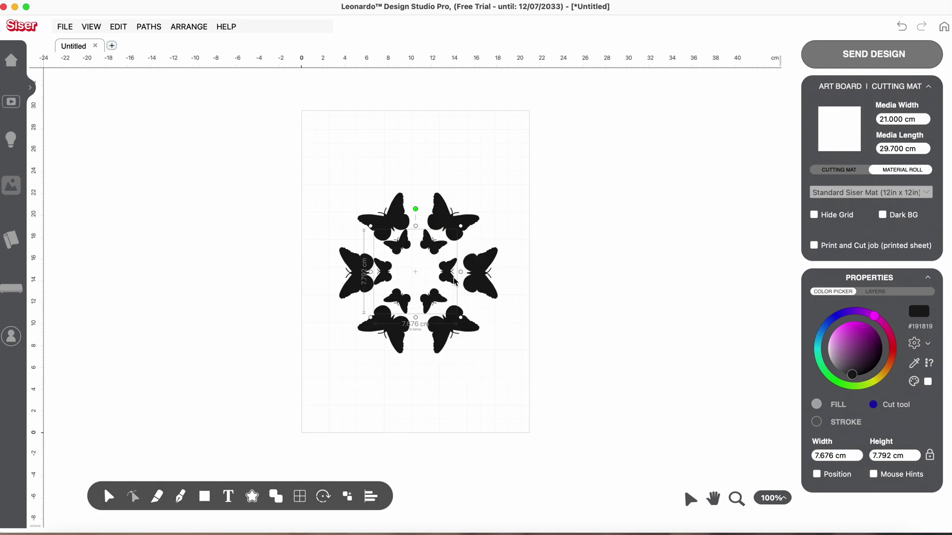
left_click(569, 243)
Copy one small butterfly from the inner ring and place it above and left of the large ring
left_click(434, 248)
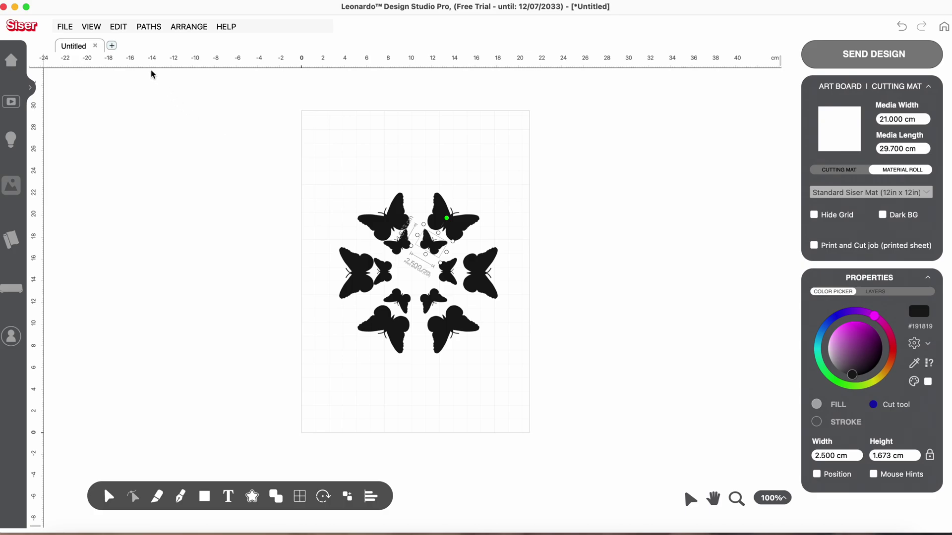
left_click(119, 27)
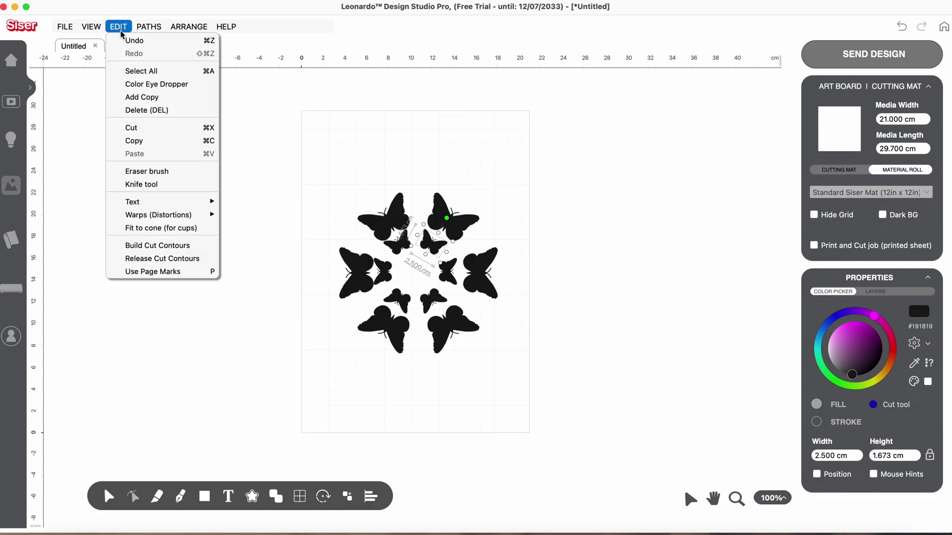
left_click(138, 97)
left_click_drag(427, 261, 362, 181)
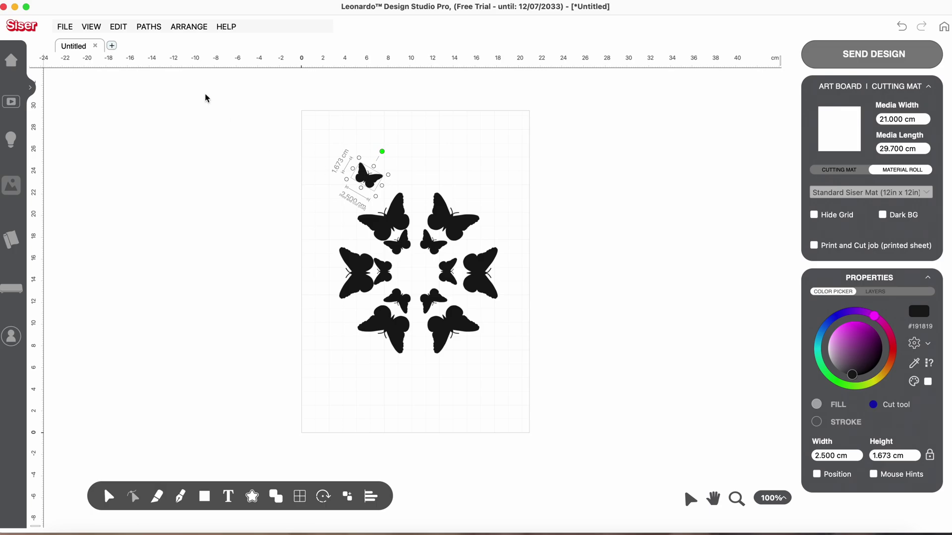
Create a rotated array of the copied small butterfly with 8 copies and 3.175 cm spacing, and group the new outer ring
left_click(194, 31)
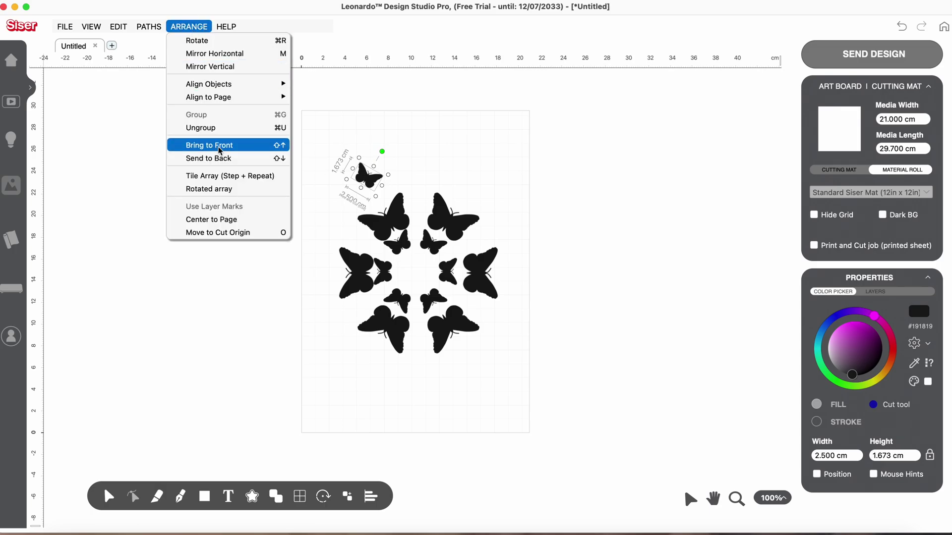
left_click(224, 190)
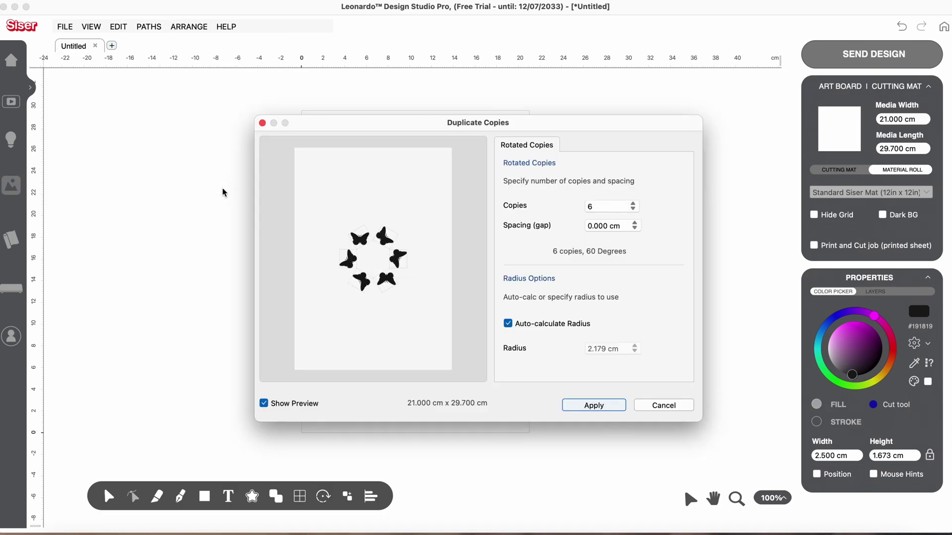
left_click(633, 204)
left_click(634, 204)
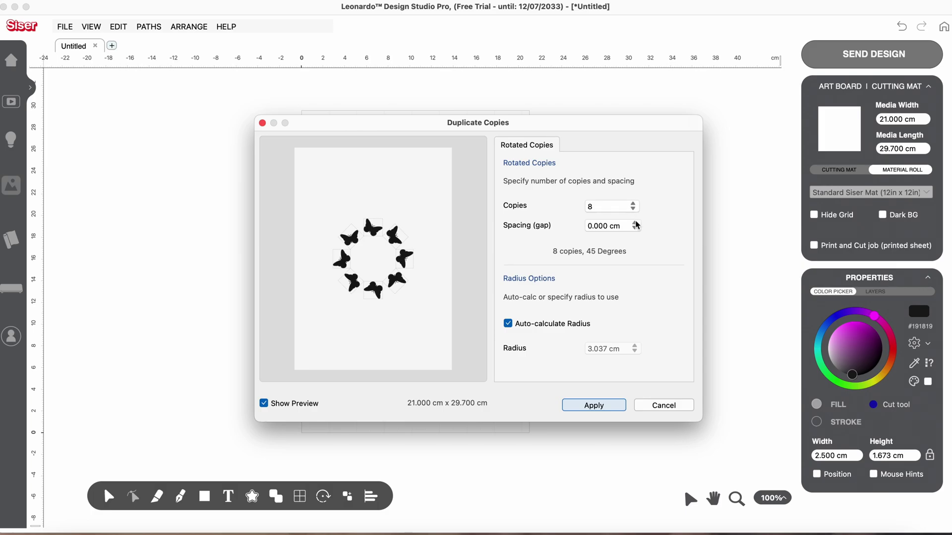
left_click(634, 224)
left_click(635, 223)
left_click(634, 223)
left_click(634, 223)
left_click(635, 223)
left_click(634, 223)
left_click(635, 223)
left_click(635, 224)
left_click(635, 223)
left_click(635, 223)
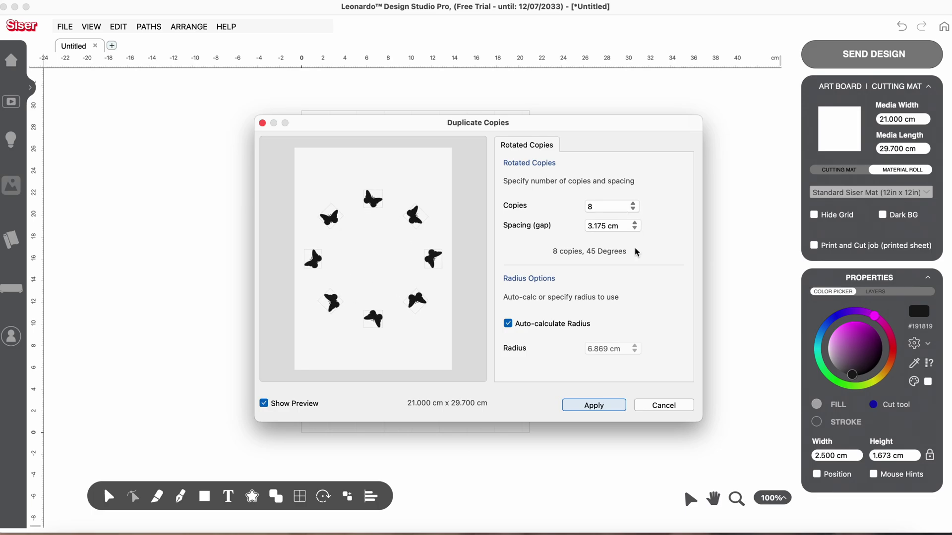
left_click(593, 405)
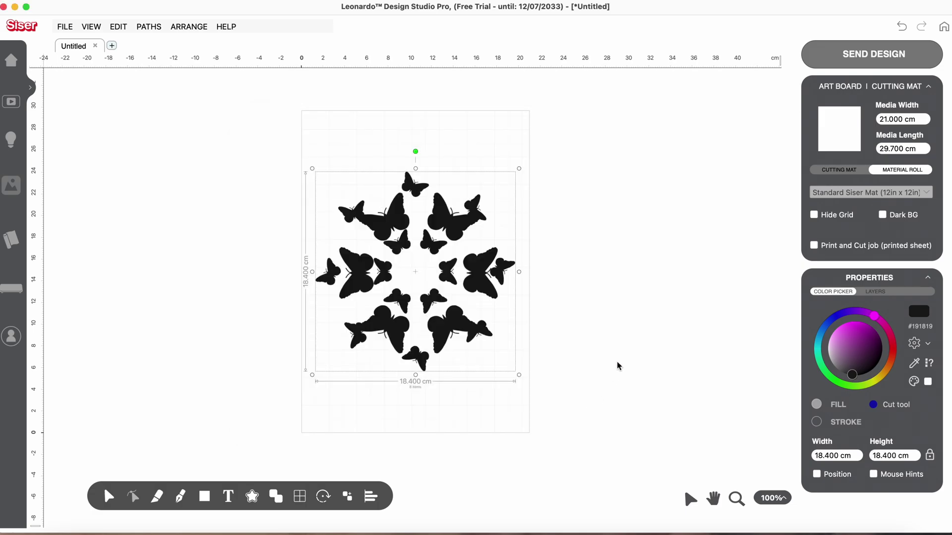
right_click(479, 205)
left_click(508, 225)
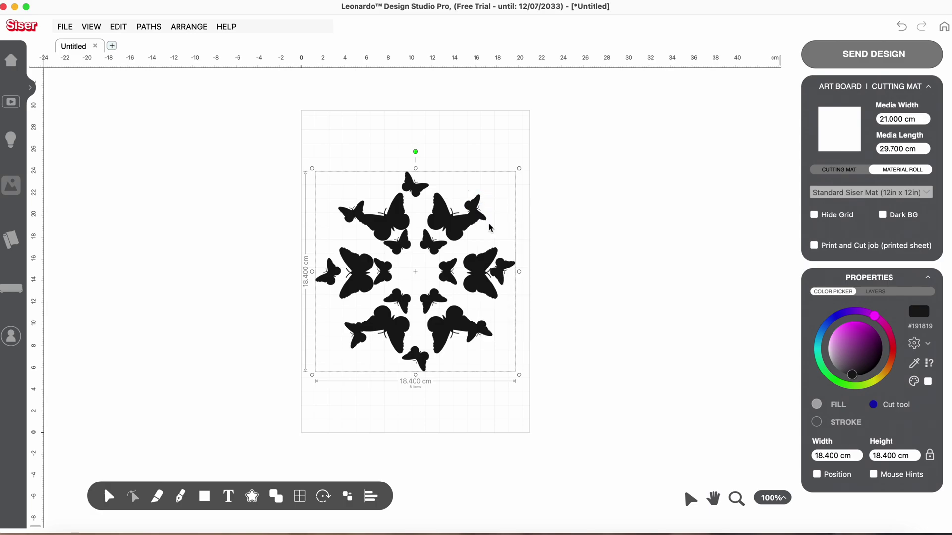
Enlarge the outer ring of eight small butterflies to about 19.9 cm wide and high
left_click(584, 240)
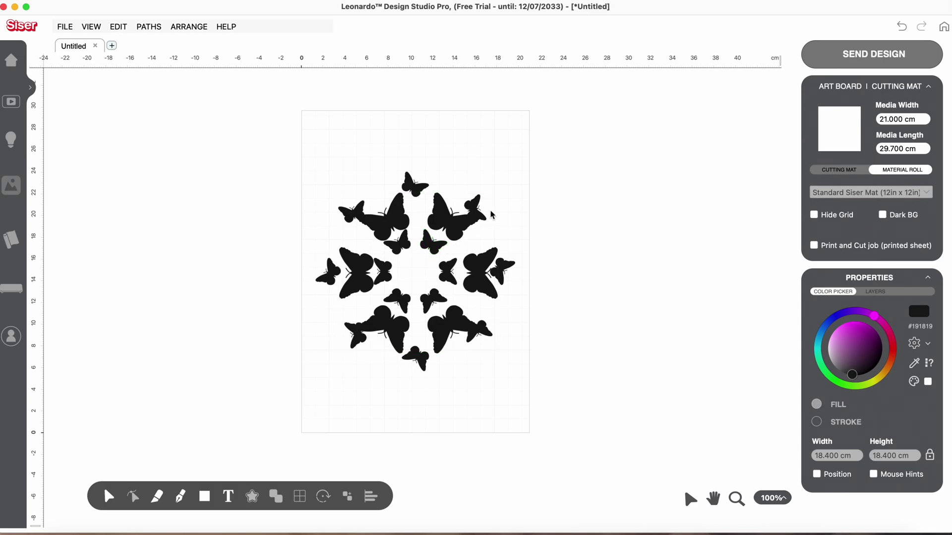
left_click(483, 221)
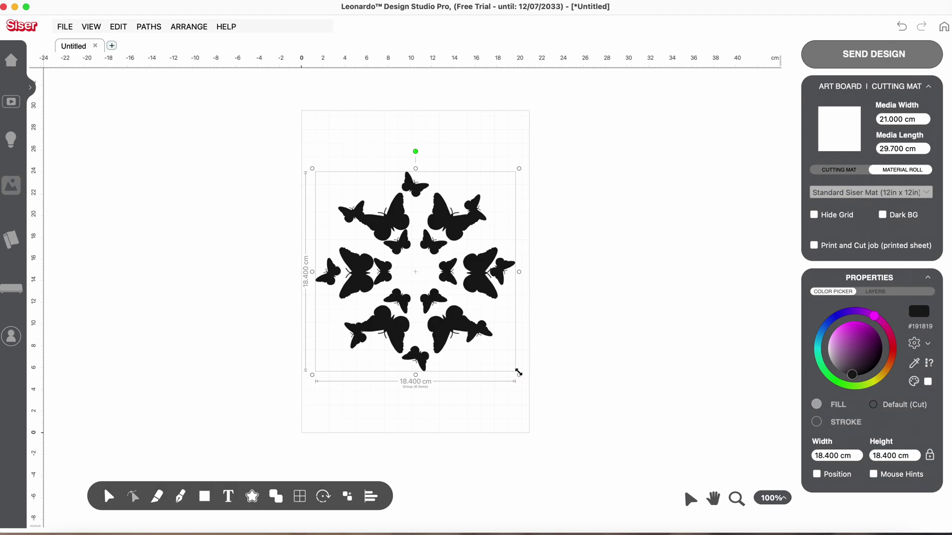
left_click_drag(518, 373, 546, 389)
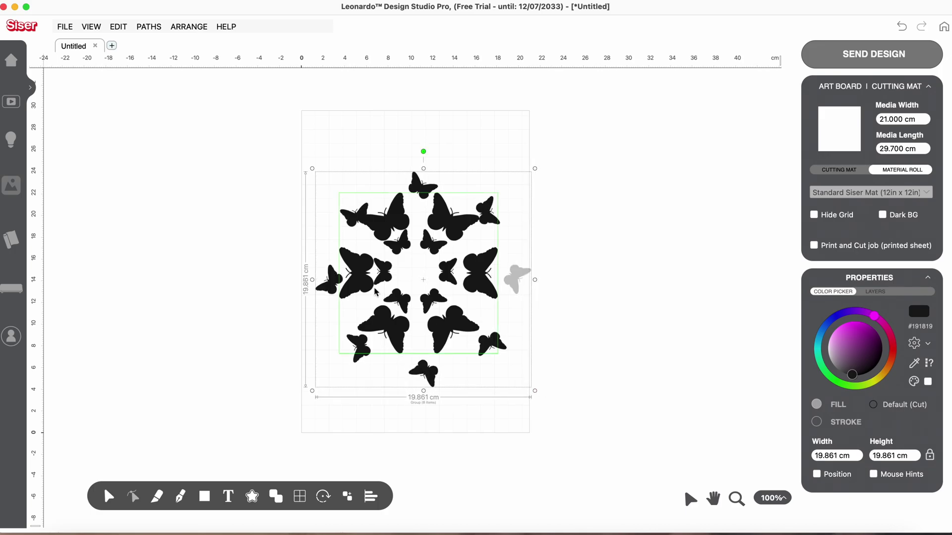
left_click(270, 228)
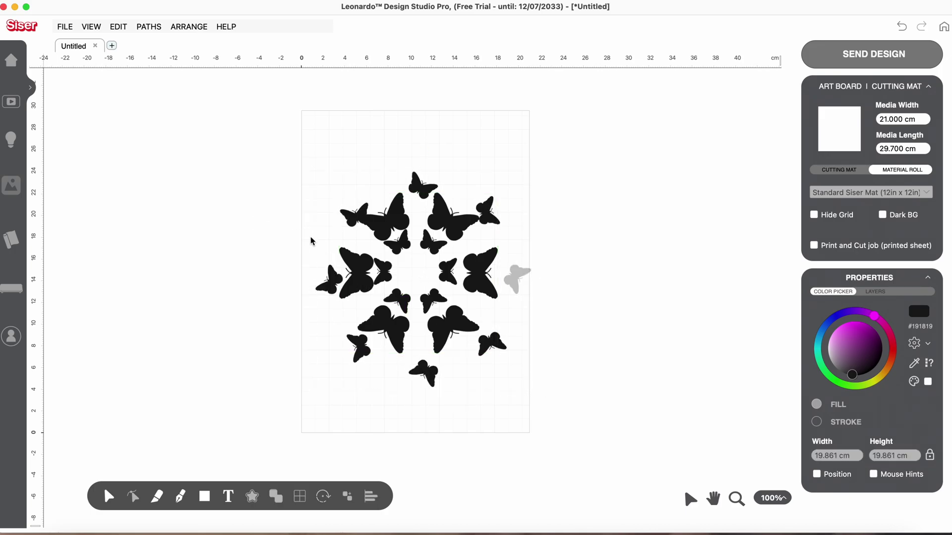
Group the six small butterflies of the inner ring
left_click(400, 247)
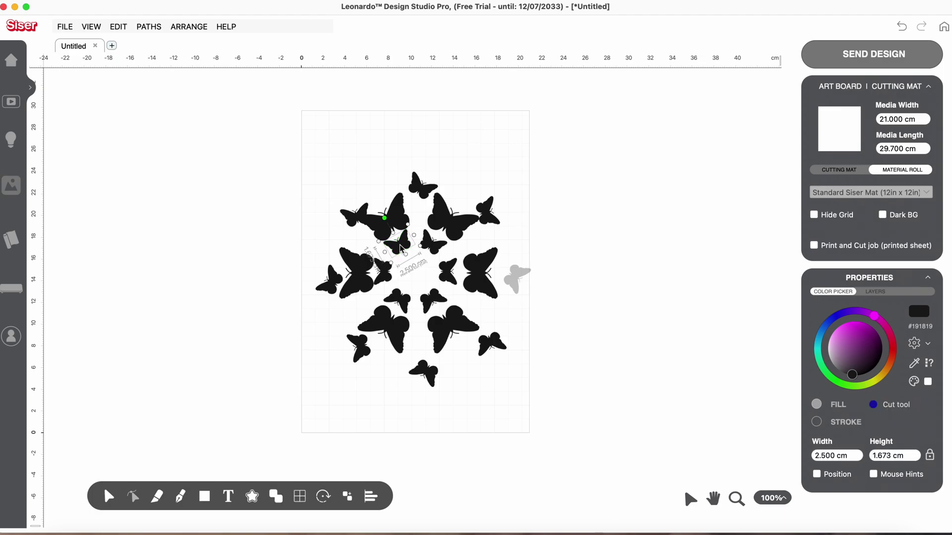
left_click(436, 245, "shift")
left_click(436, 300, "shift")
left_click(396, 295, "shift")
left_click(386, 275, "shift")
right_click(633, 236)
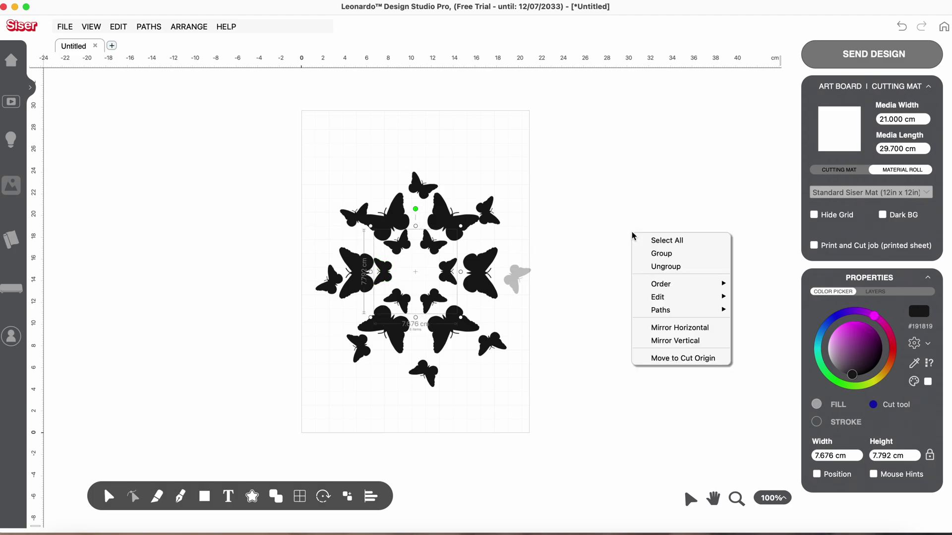
left_click(640, 251)
left_click(642, 257)
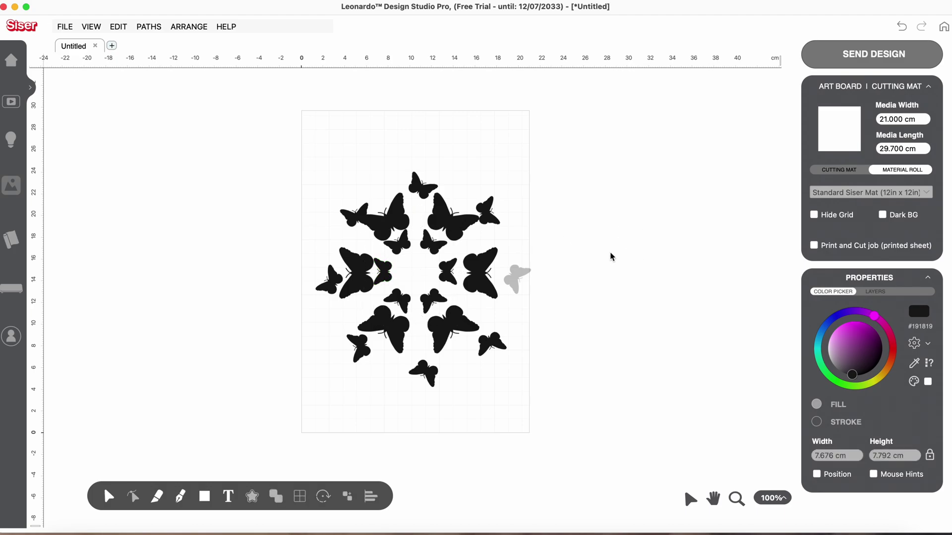
Align the inner, large and eight-butterfly outer rings to a common center, both horizontally and vertically
left_click_drag(282, 164, 605, 447)
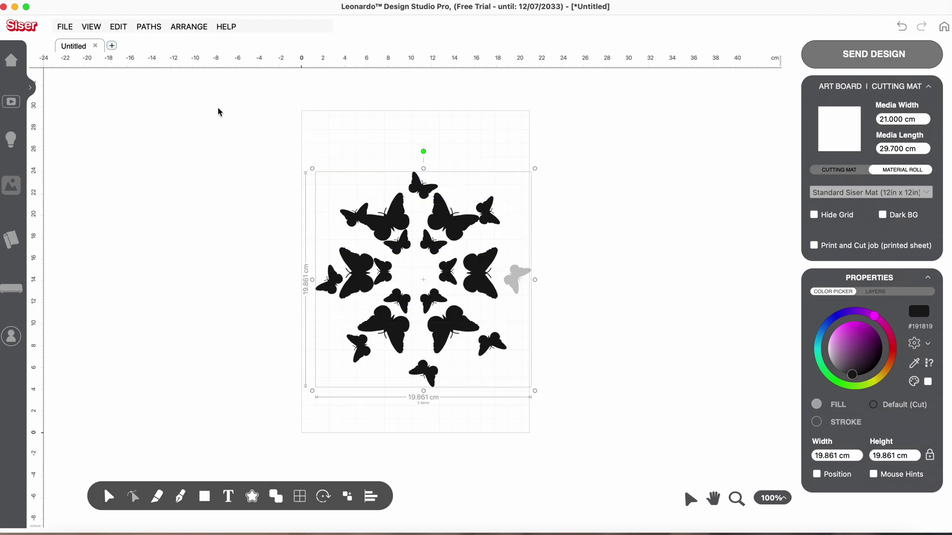
left_click(197, 27)
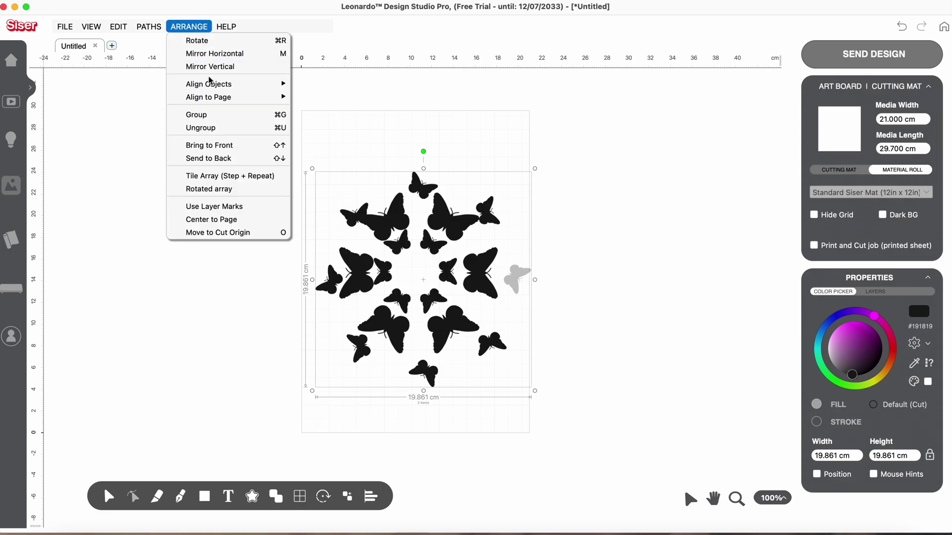
mouse_move(212, 87)
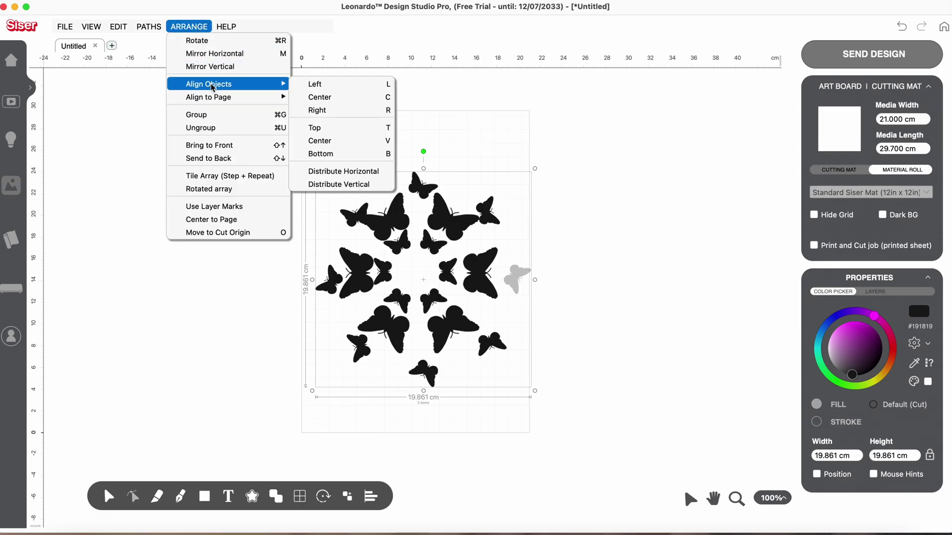
left_click(323, 97)
left_click(202, 30)
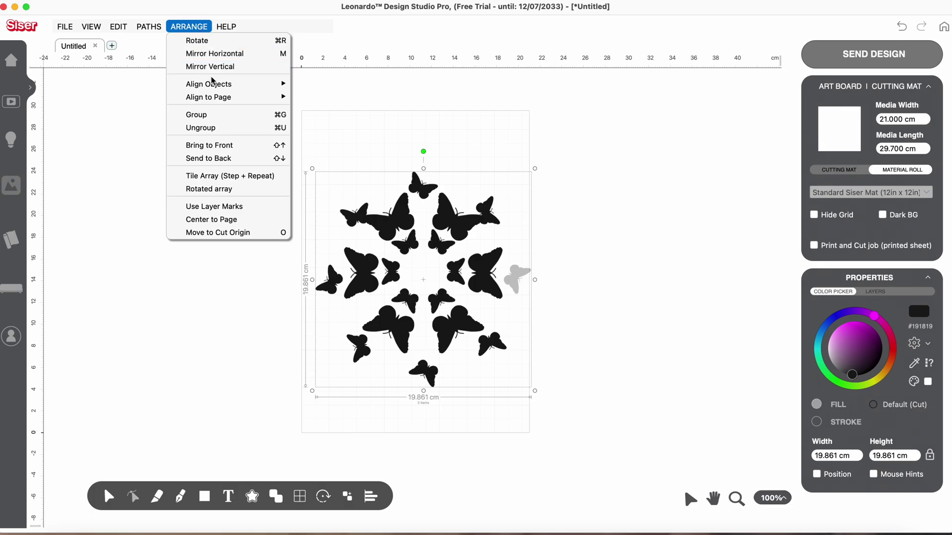
mouse_move(213, 84)
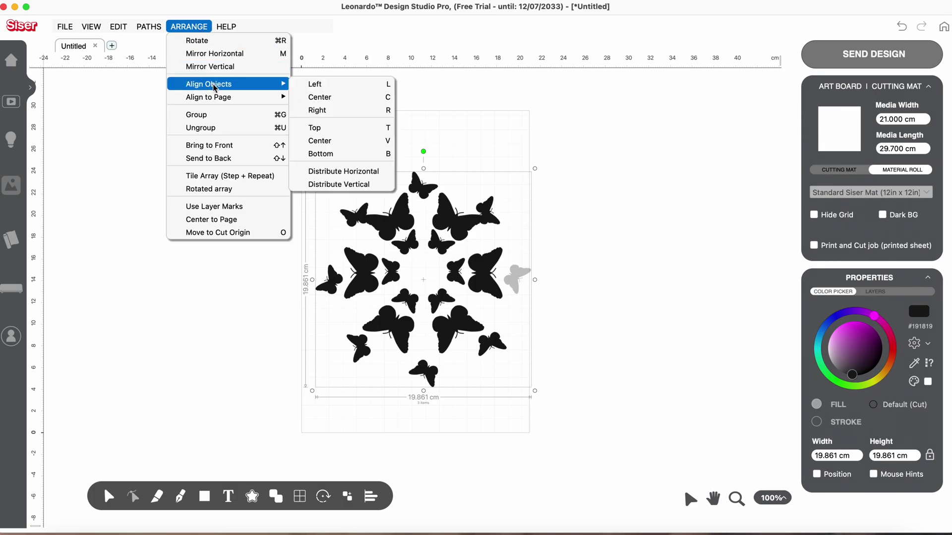
left_click(321, 141)
left_click(639, 278)
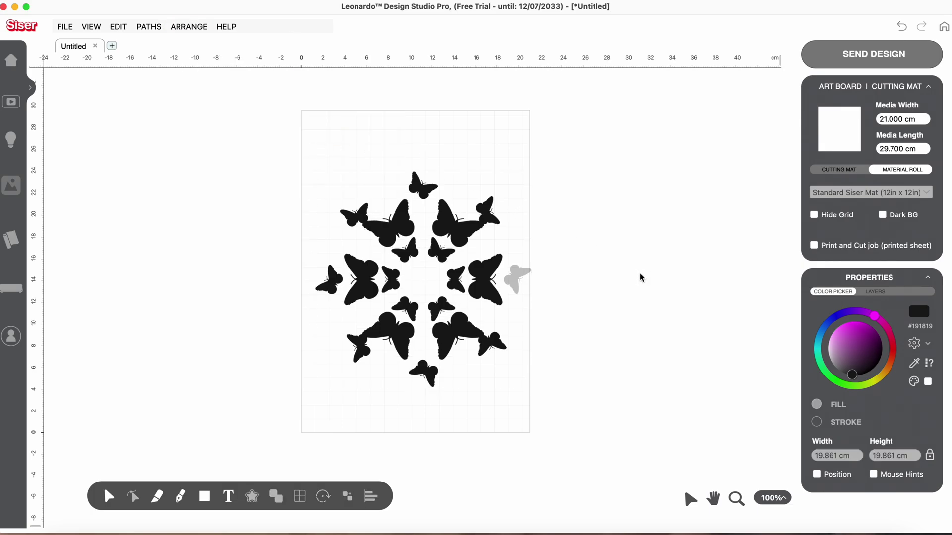
Rotate the eight-butterfly outer ring slightly clockwise around the large butterflies
left_click(494, 225)
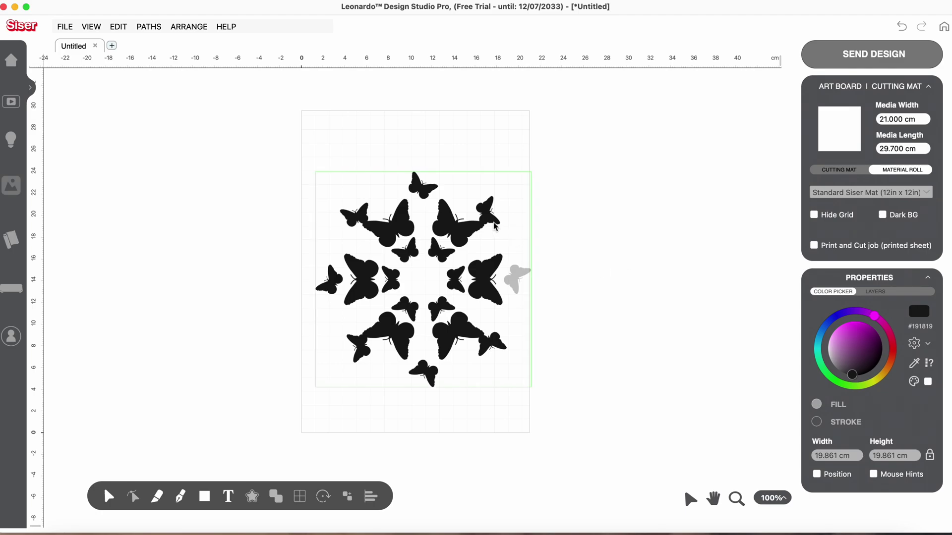
left_click(495, 218)
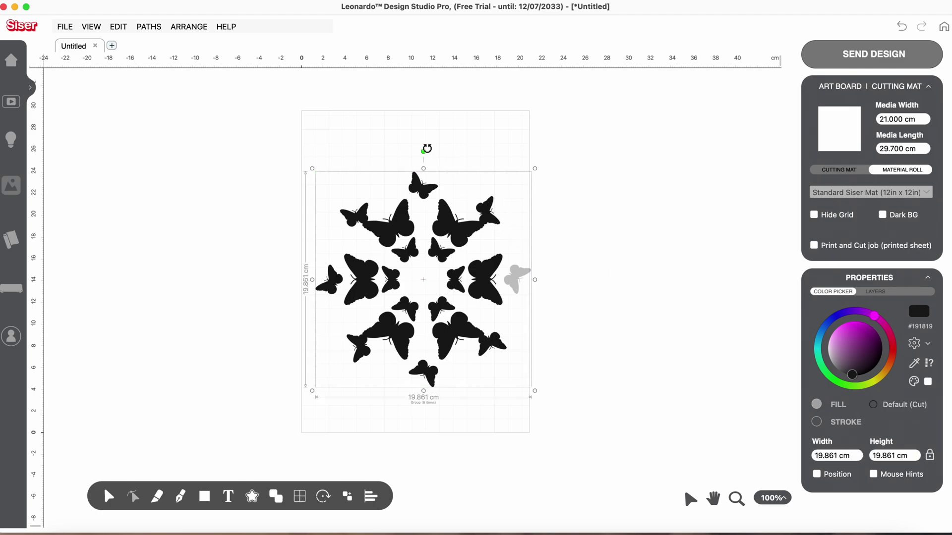
mouse_move(423, 150)
left_mouse_down()
mouse_move(465, 153)
mouse_move(417, 150)
mouse_move(432, 153)
left_mouse_up()
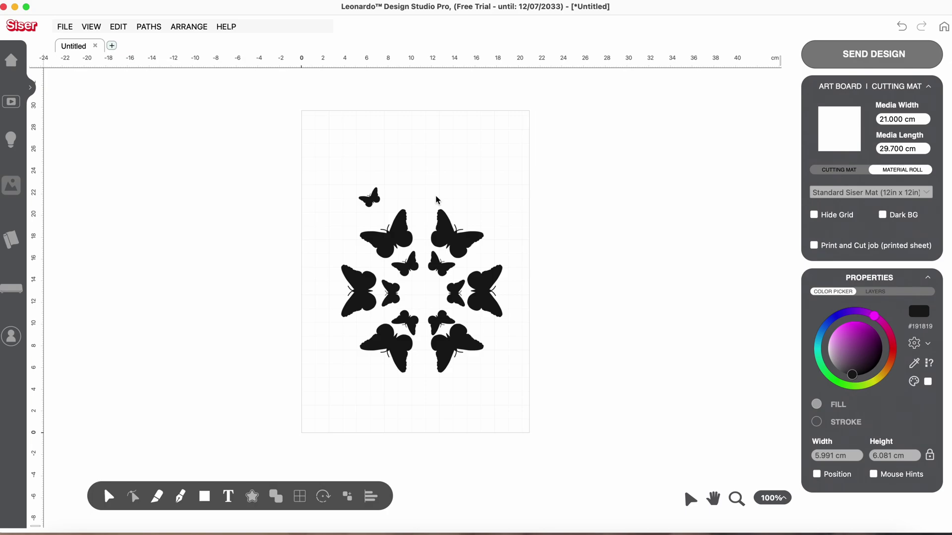
Start a rotated array of the single small butterfly above the large ring and set it to 16 copies
left_click(376, 199)
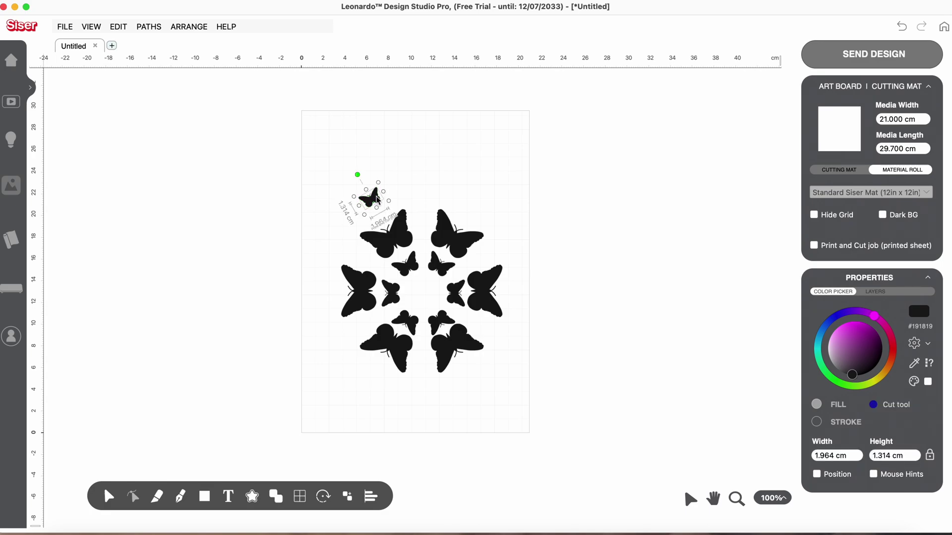
left_click(189, 26)
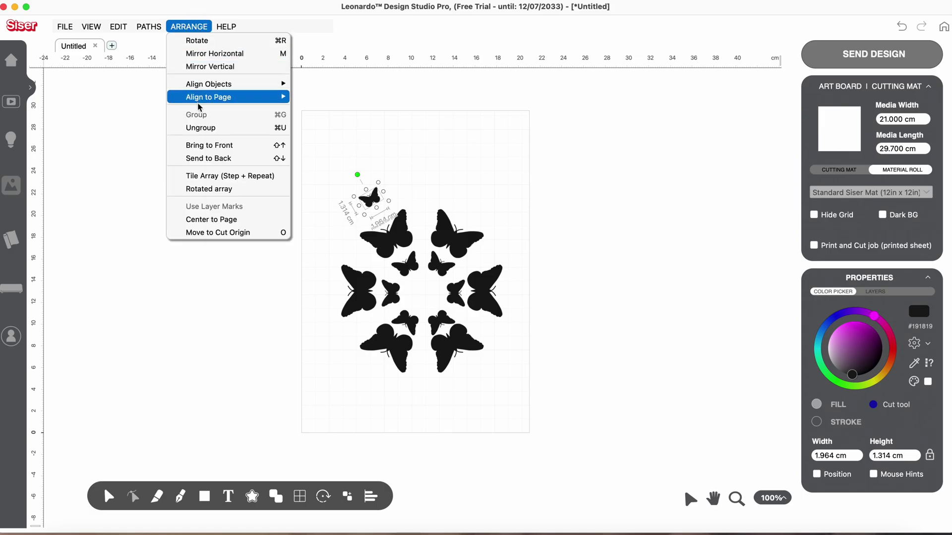
left_click(209, 189)
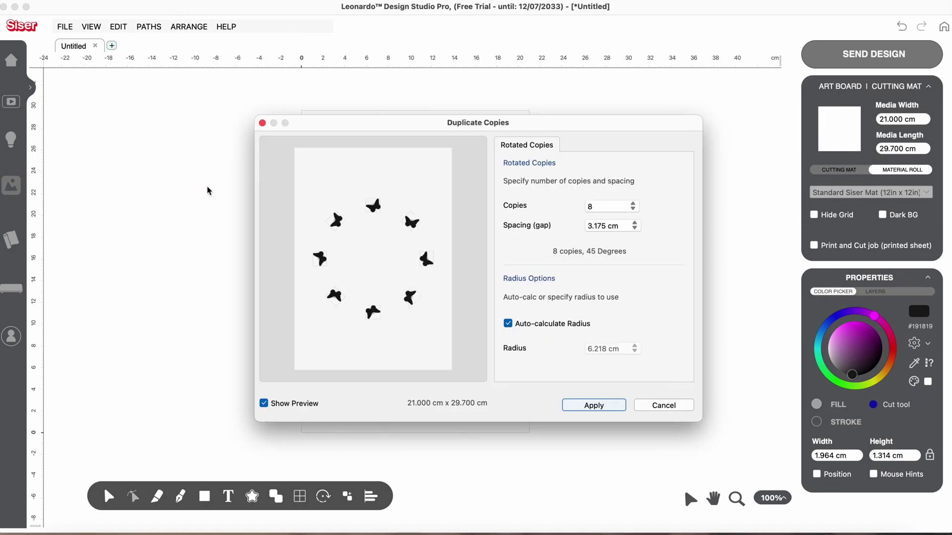
left_click(633, 204)
left_click(633, 204)
left_click(633, 204)
left_click(633, 204)
left_click(633, 203)
left_click(633, 204)
left_click(633, 204)
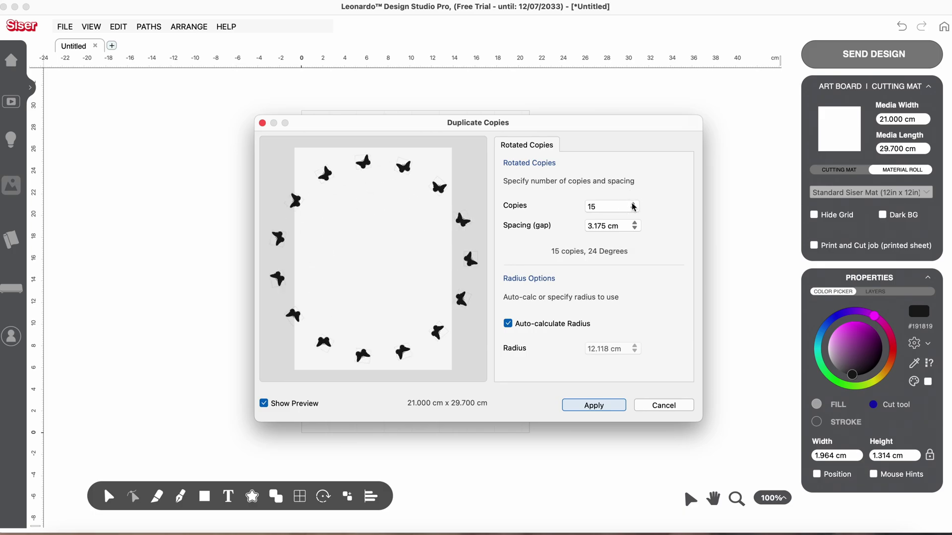
left_click(633, 203)
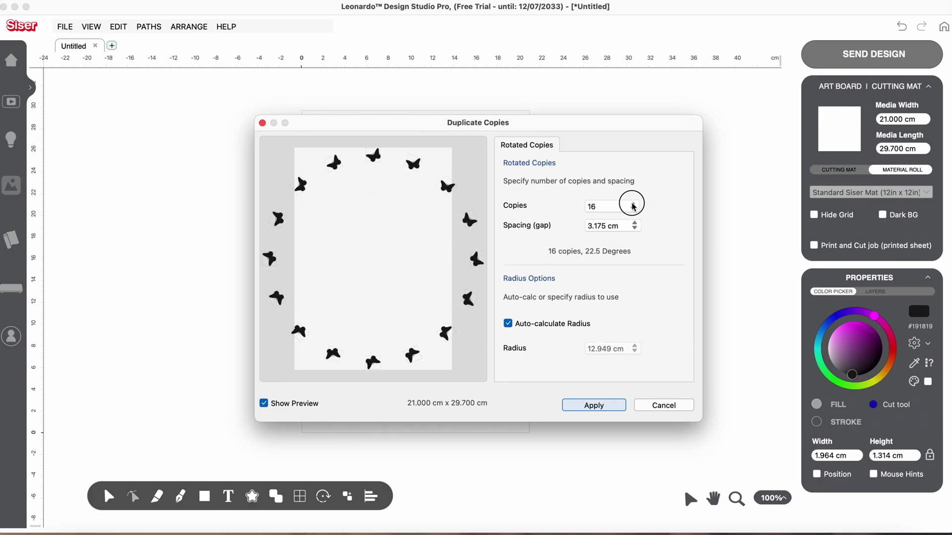
Reduce the rotated array's spacing by three increments, apply it, and group the resulting ring
left_click(635, 229)
left_click(635, 229)
left_click(634, 229)
left_click(609, 404)
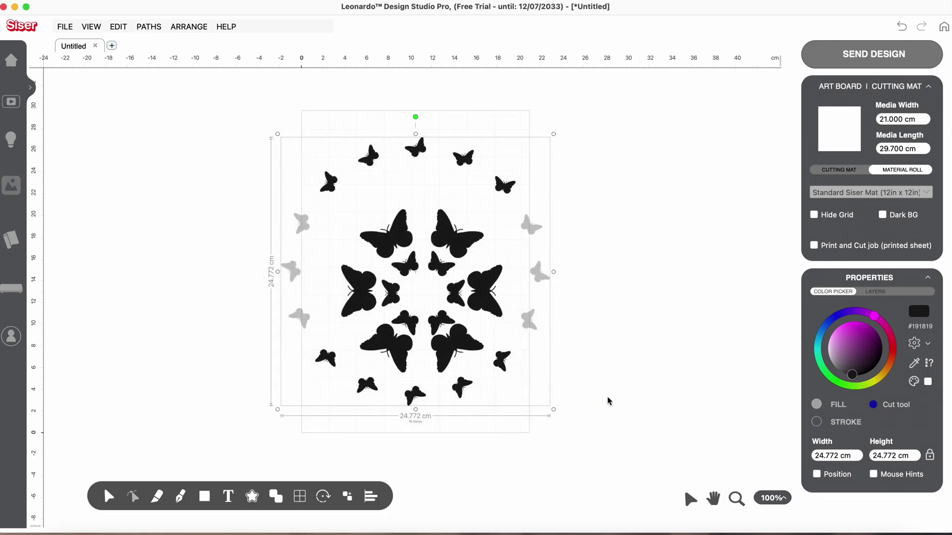
right_click(515, 179)
left_click(544, 197)
Align the inner rings with the new 16-butterfly ring on a common horizontal and vertical center
left_click_drag(237, 98, 665, 492)
left_click(189, 27)
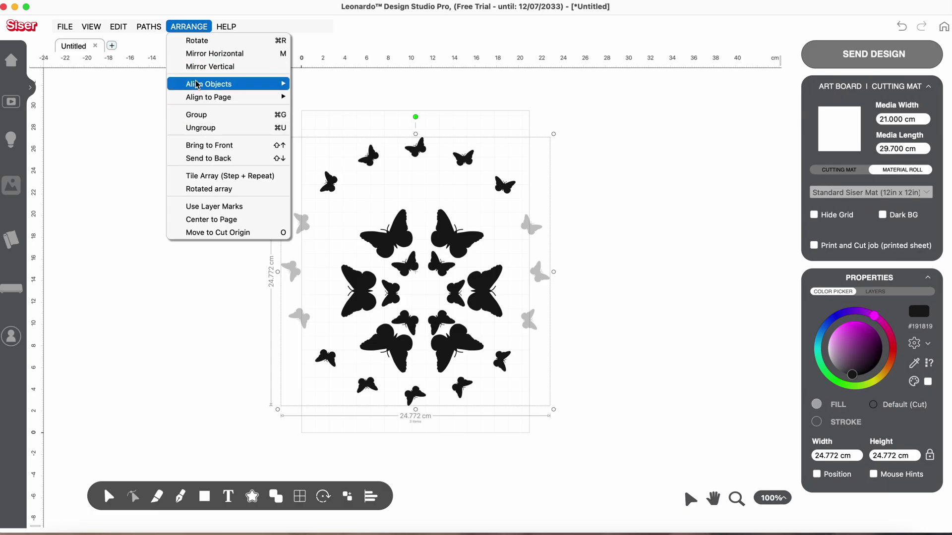
mouse_move(250, 86)
left_click(313, 98)
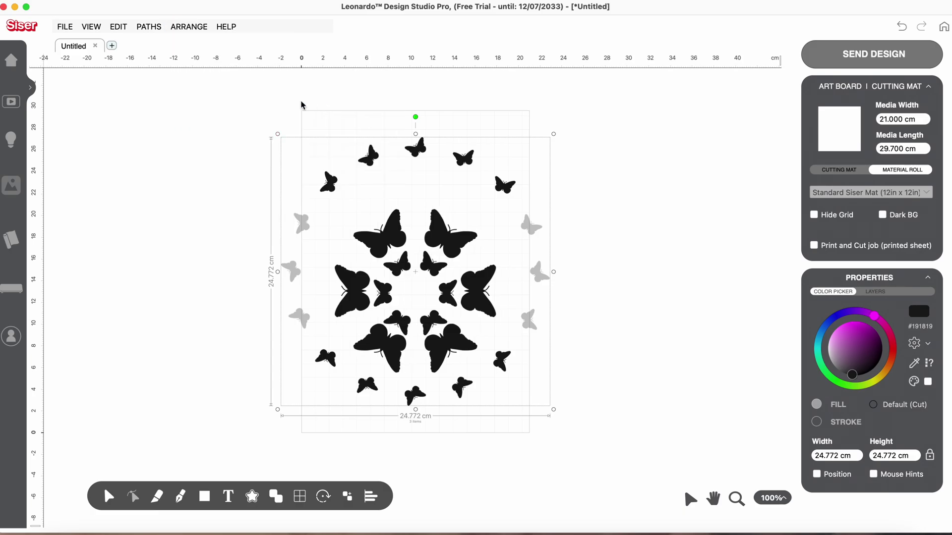
left_click(189, 26)
mouse_move(197, 85)
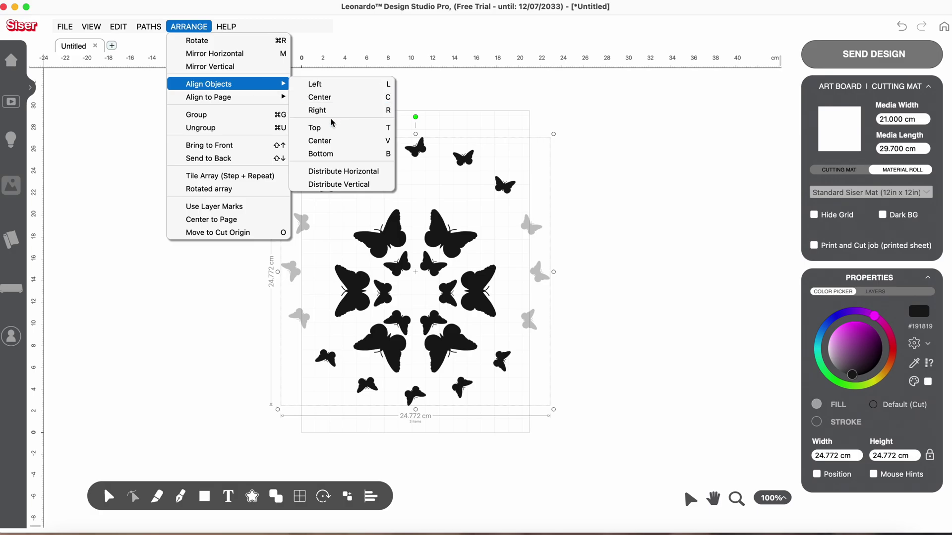
left_click(331, 141)
left_click(652, 315)
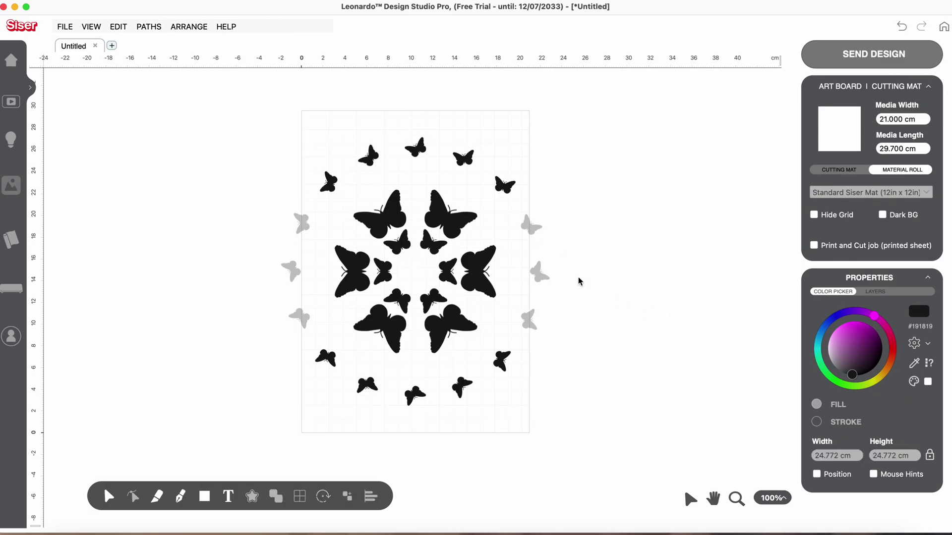
Shrink the 16-butterfly outer ring to about 19.9 cm and position it evenly around the large butterflies
left_click(544, 275)
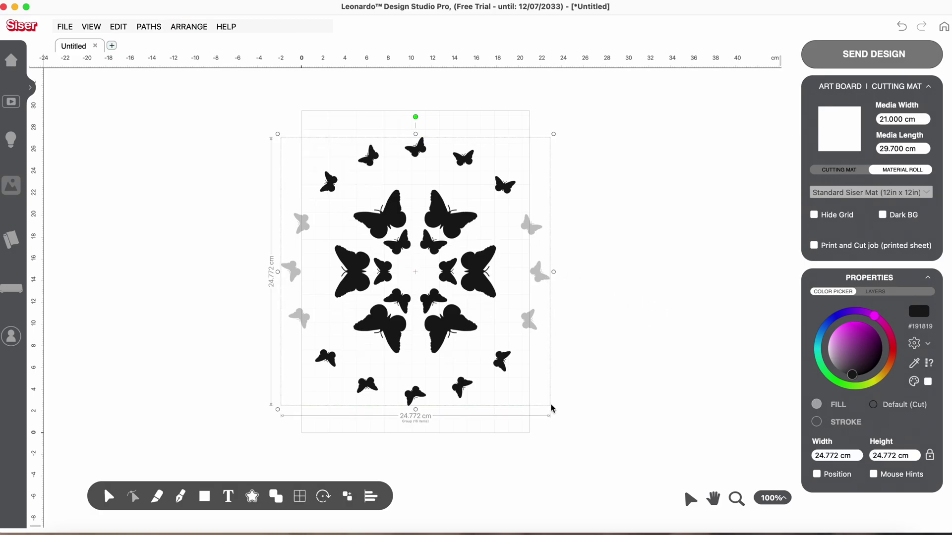
left_click_drag(552, 405, 519, 380)
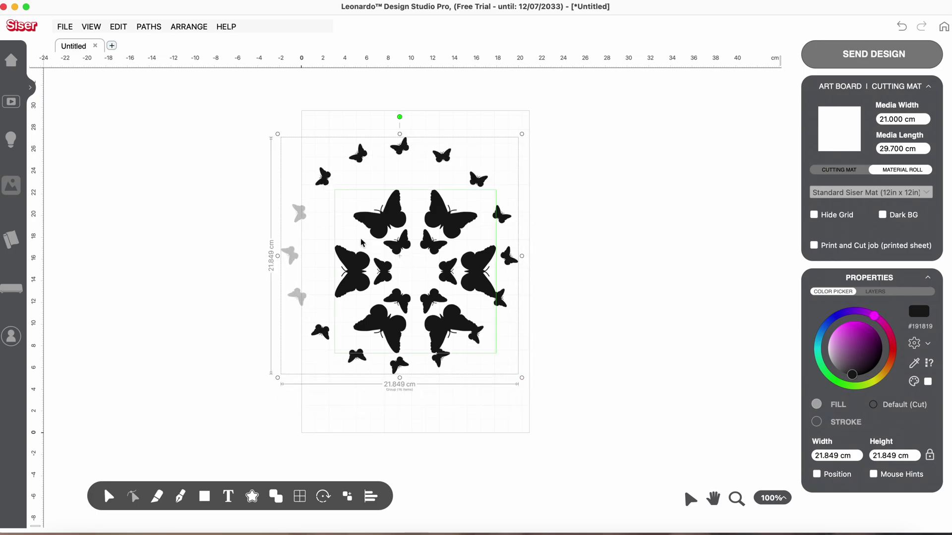
left_click_drag(361, 158, 375, 171)
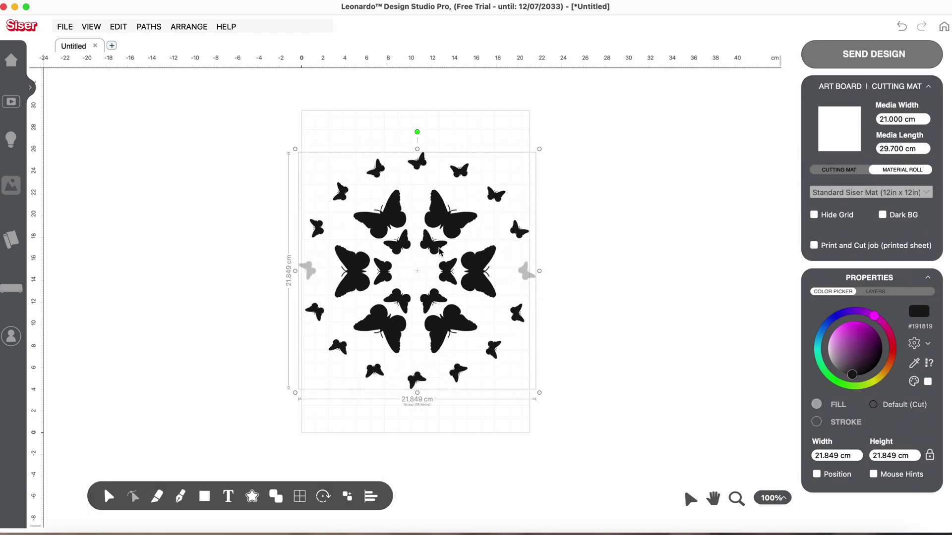
left_click_drag(537, 390, 516, 375)
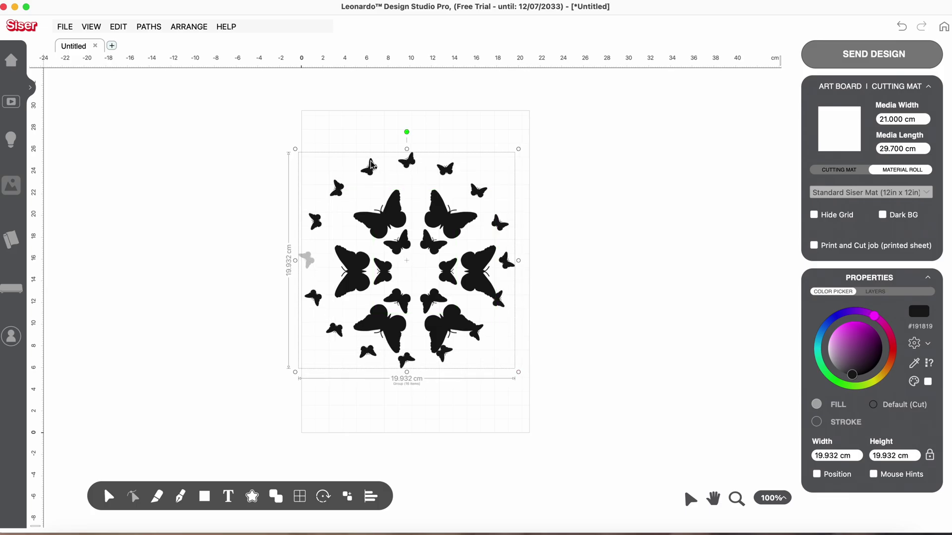
left_click_drag(371, 165, 381, 177)
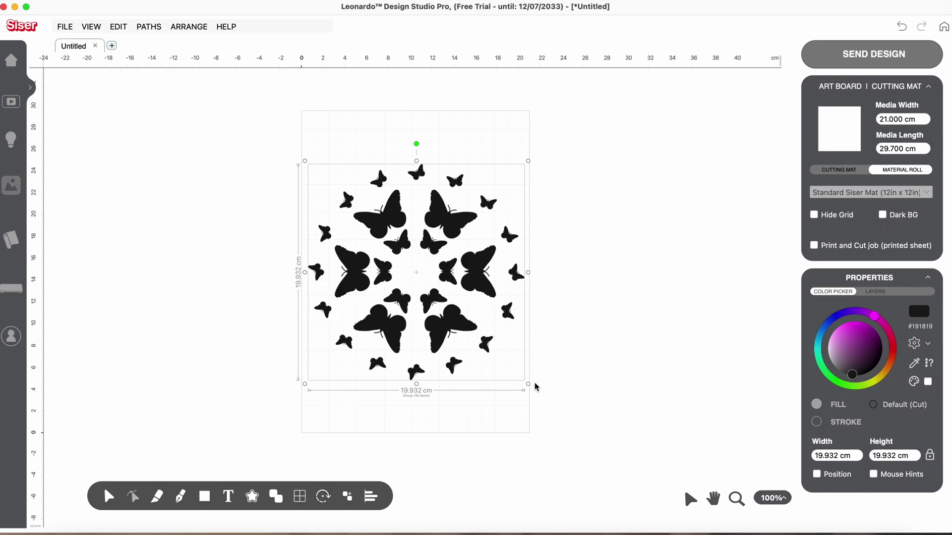
Center-align all three rings horizontally and vertically with the resized outer ring
left_click_drag(256, 118, 609, 455)
left_click(189, 26)
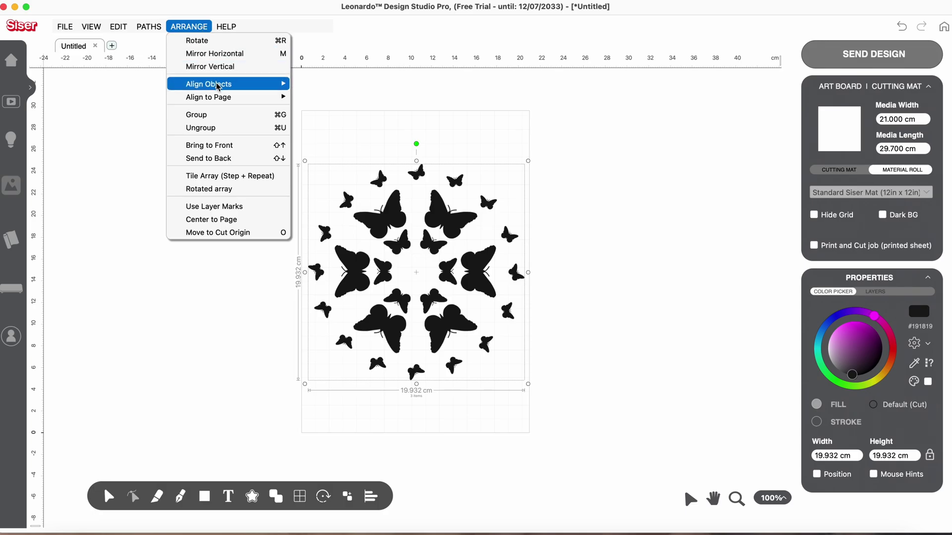
mouse_move(246, 85)
left_click(313, 100)
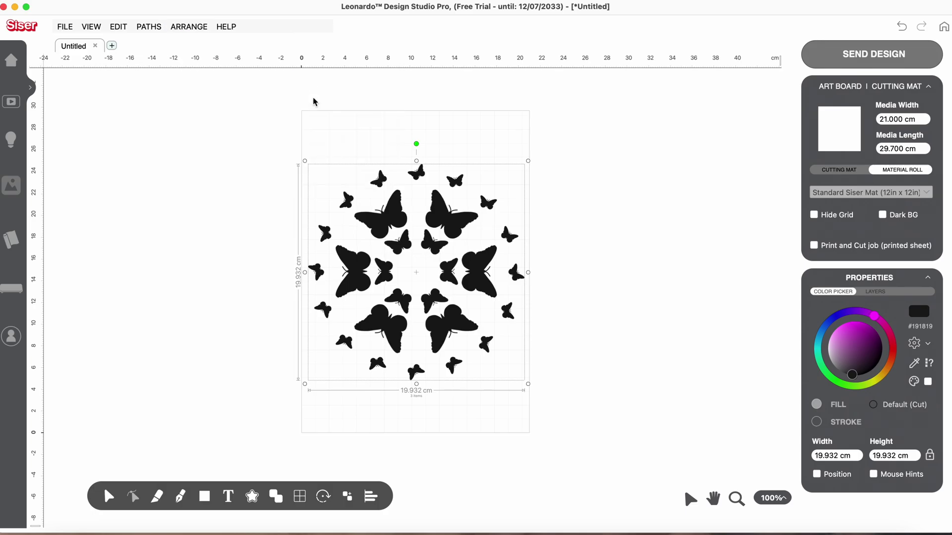
left_click(203, 27)
mouse_move(216, 84)
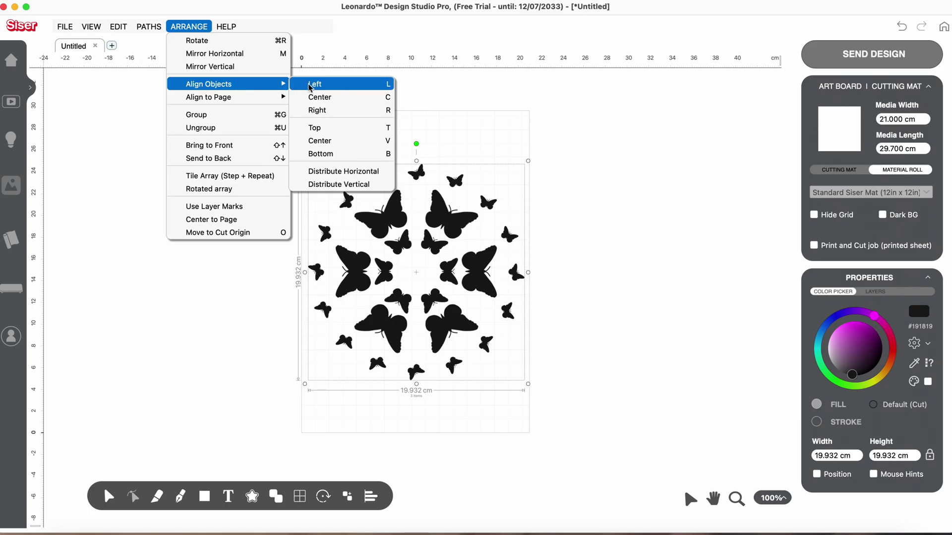
left_click(319, 139)
left_click(682, 330)
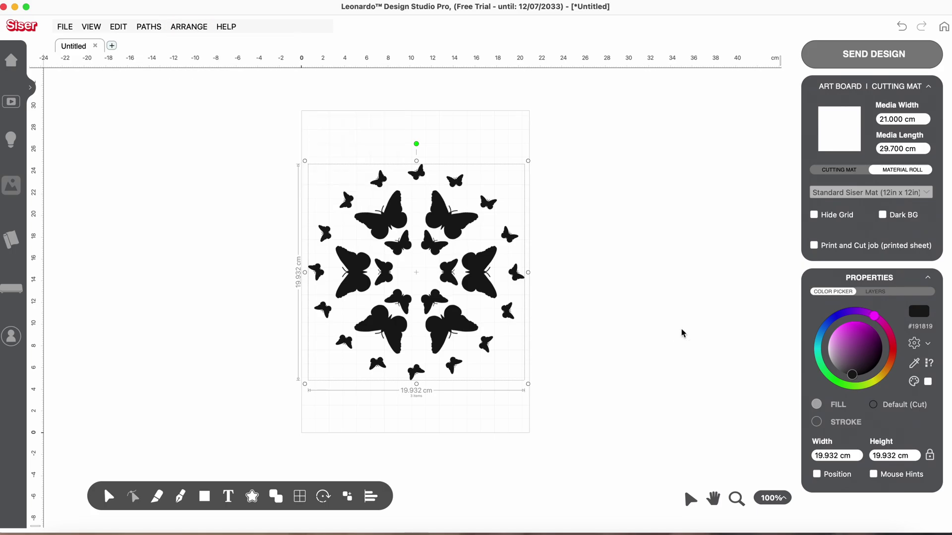
Group all three butterfly rings into one object and set the group's width to 15 cm
left_click_drag(279, 143, 587, 426)
right_click(476, 261)
left_click(500, 279)
left_click(588, 309)
left_click(508, 312)
left_click_drag(855, 460, 788, 460)
type("15")
key("Return")
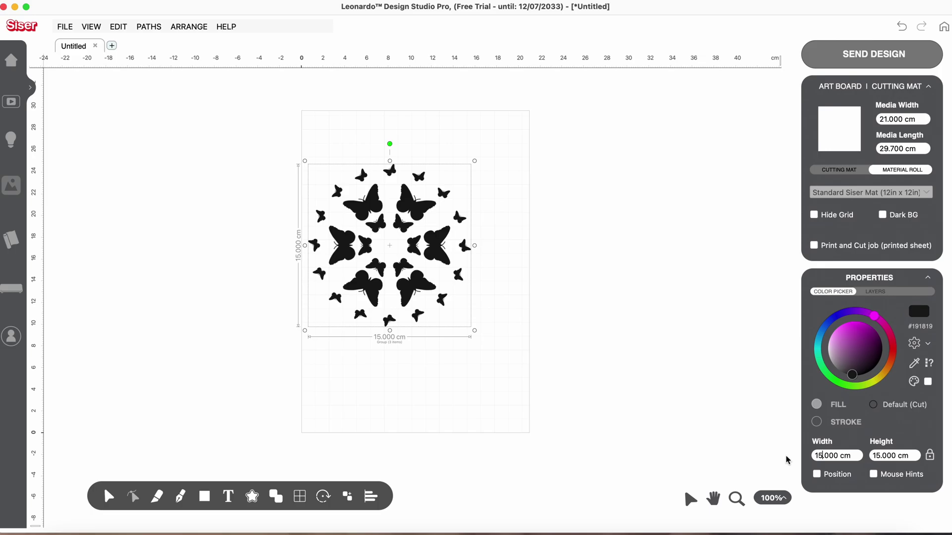
Center the grouped butterfly design horizontally on the page using the Align Objects center option
left_click(188, 28)
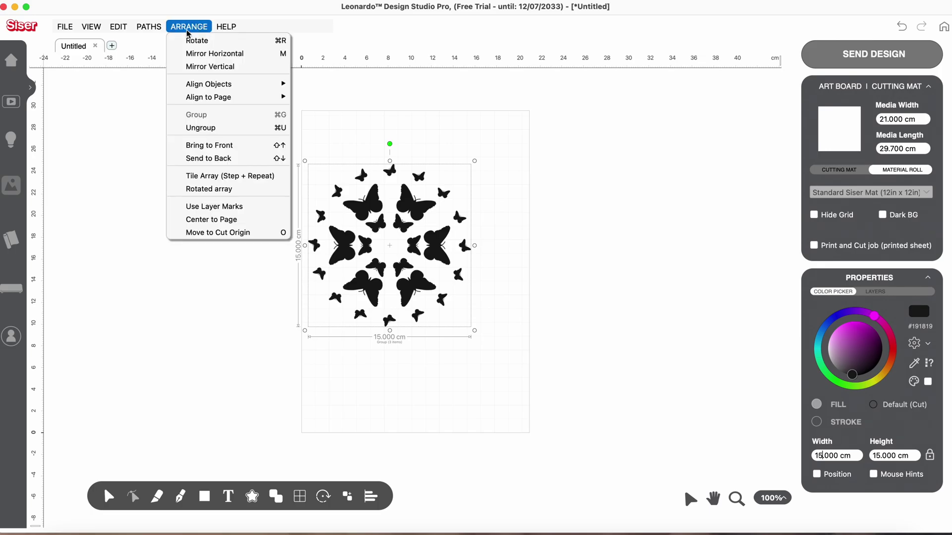
mouse_move(203, 83)
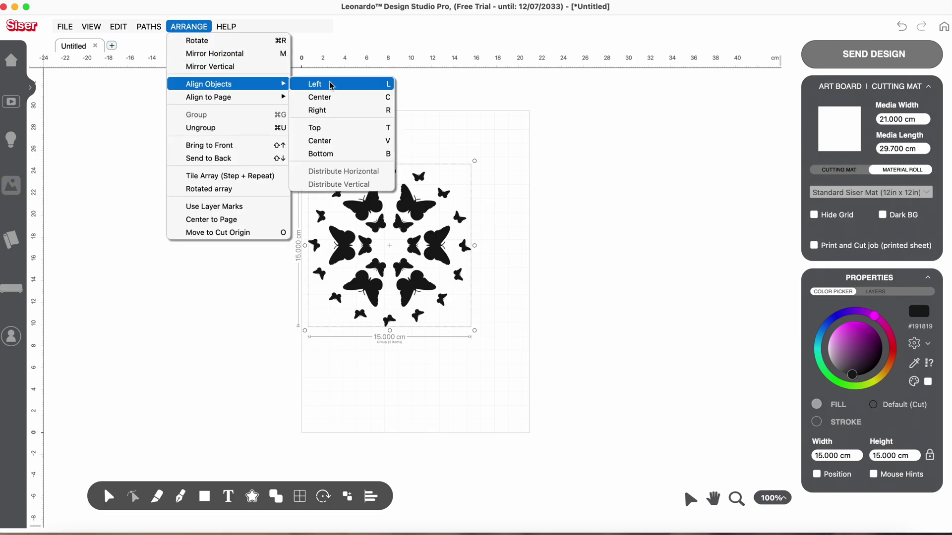
left_click(331, 97)
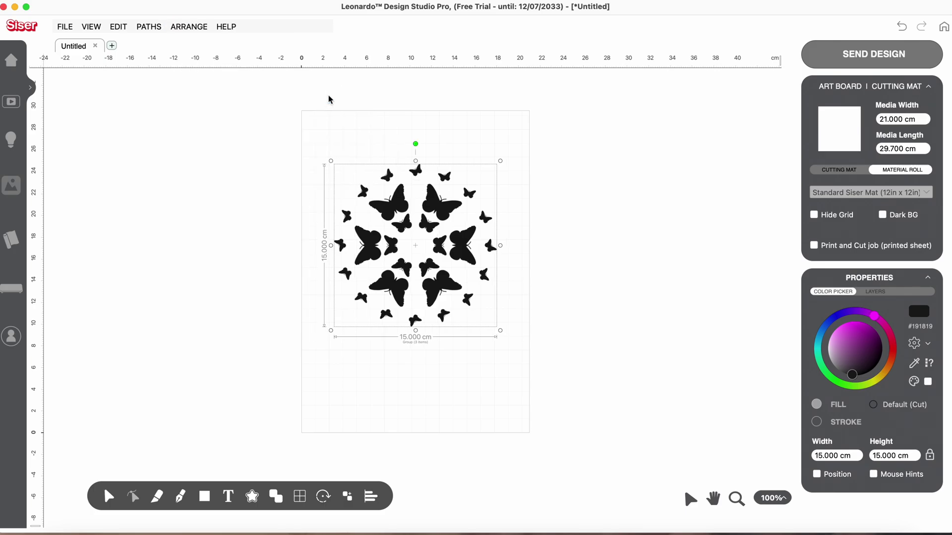
Nudge the grouped design straight down until its upper edge sits at about 18 cm on the vertical ruler, and deselect it
key("Down")
key("Down")
key("Down")
key("Down")
key("Down")
key("Down")
key("Down")
key("Down")
key("Down")
key("Down")
key("Down")
key("Down")
key("Down")
key("Down")
key("Down")
key("Down")
key("Down")
key("Down")
key("Down")
key("Down")
key("Down")
key("Down")
key("Down")
key("Down")
key("Down")
key("Down")
key("Down")
key("Down")
key("Down")
key("Down")
key("Down")
key("Down")
key("Down")
key("Down")
key("Down")
key("Down")
key("Down")
key("Down")
key("Down")
key("Down")
key("Down")
key("Down")
key("Down")
key("Down")
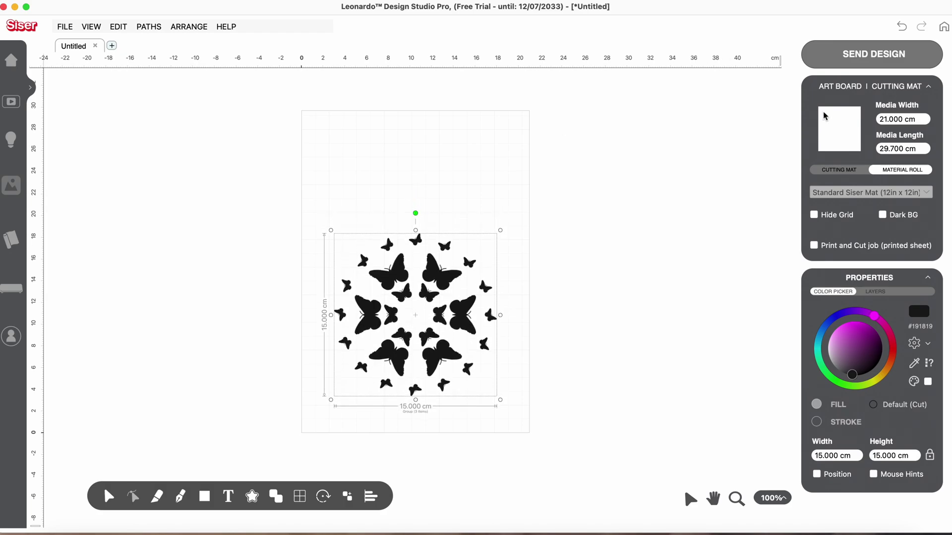
left_click(331, 196)
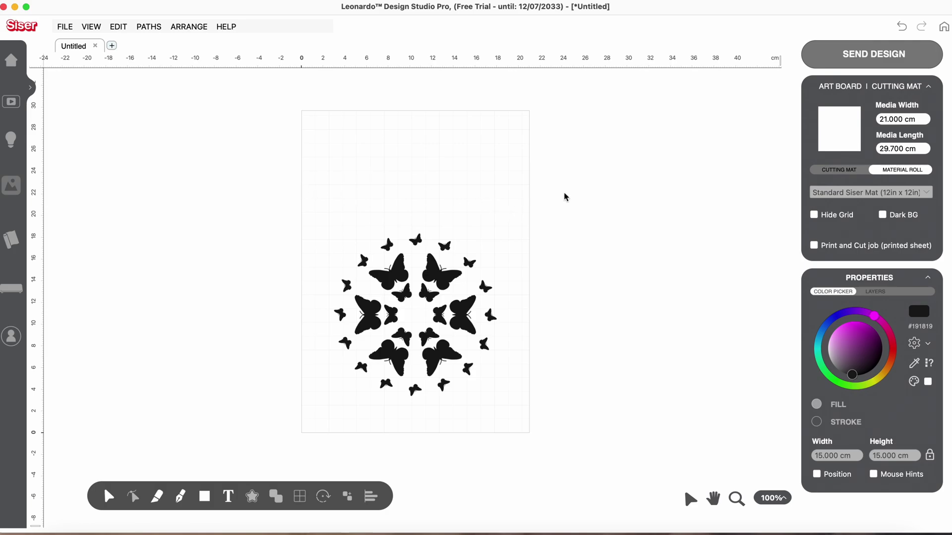
Send all artwork to the cutting workspace using the current mat/page location and check the butterfly contours in the Dodger Blue layer
left_click(856, 57)
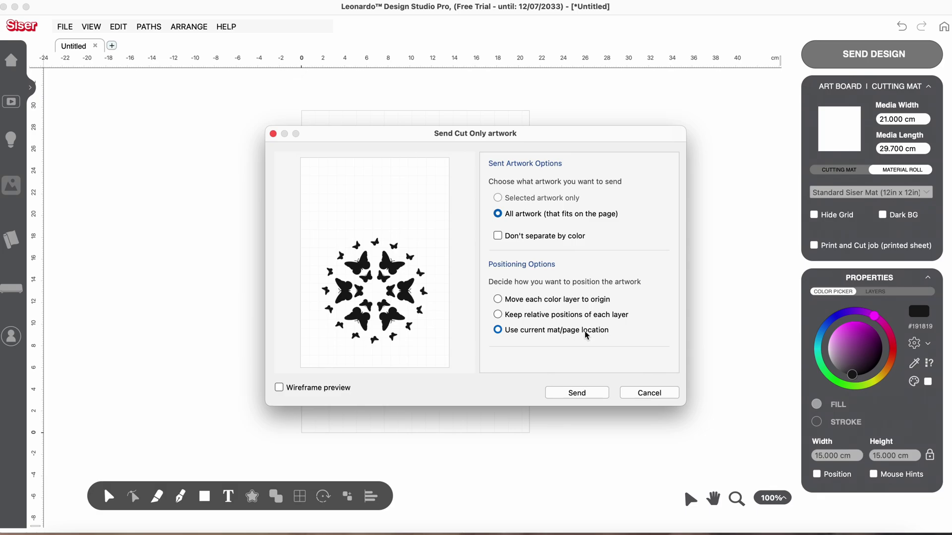
left_click(577, 393)
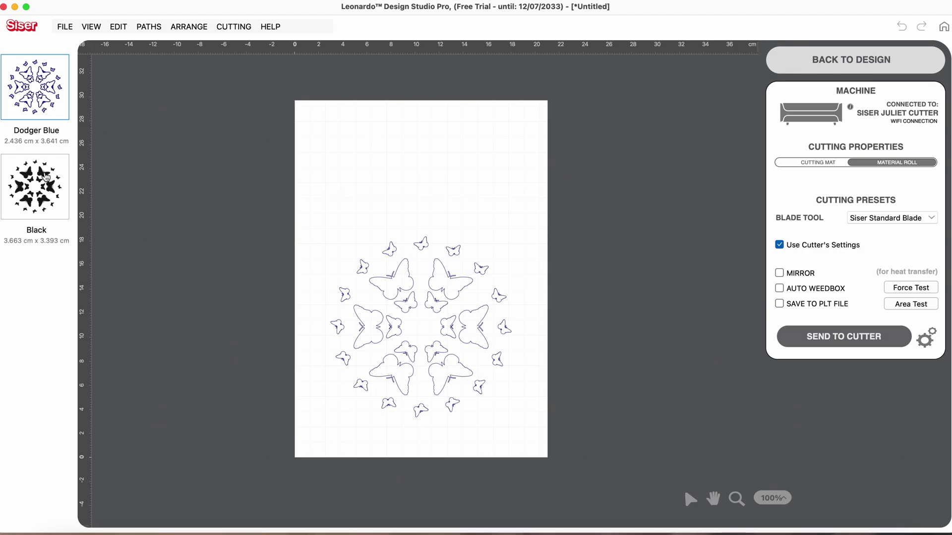
left_click(402, 337)
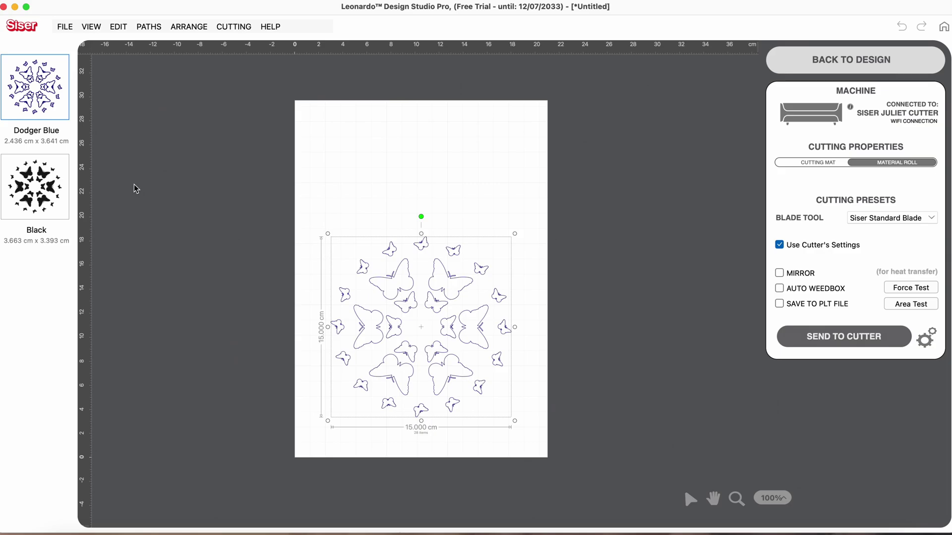
left_click(245, 171)
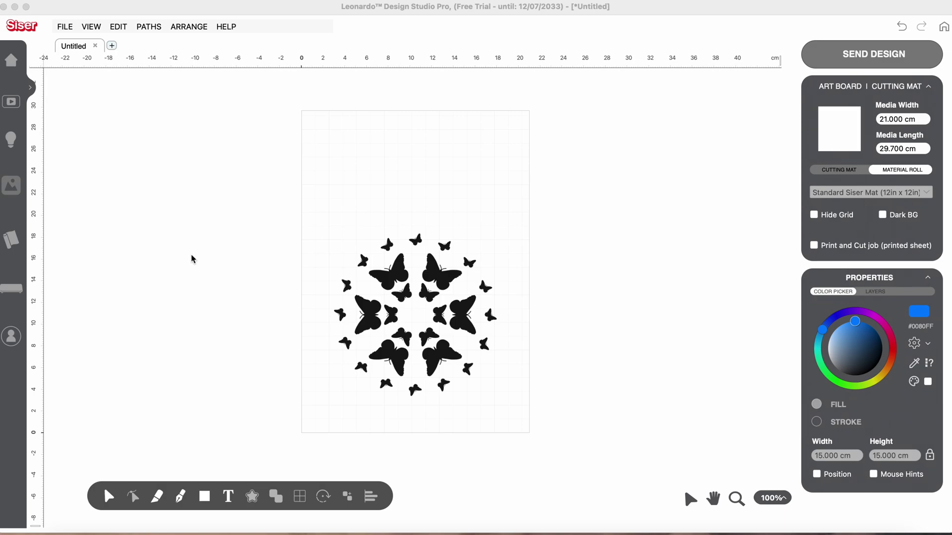
Export all artwork that fits on the page as an editable SVG file with the cut contour included
left_click(65, 28)
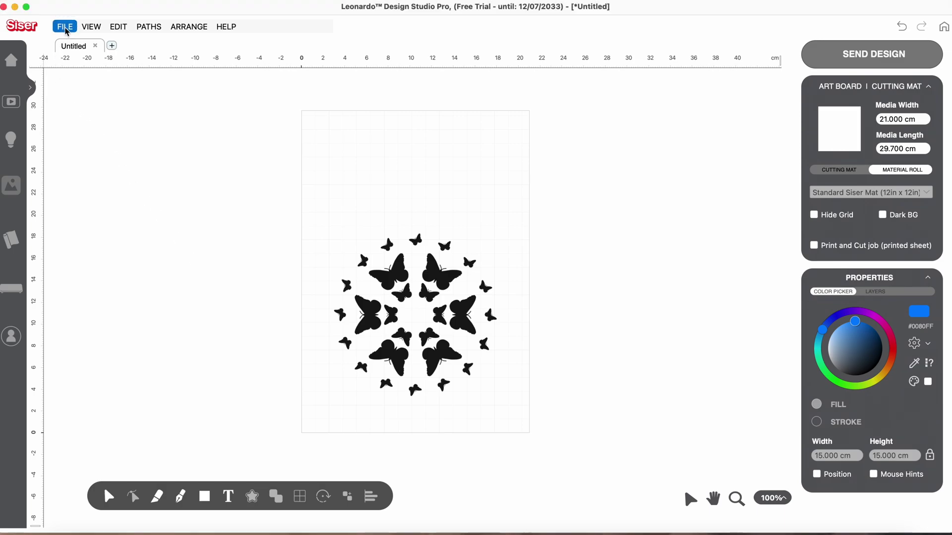
left_click(65, 27)
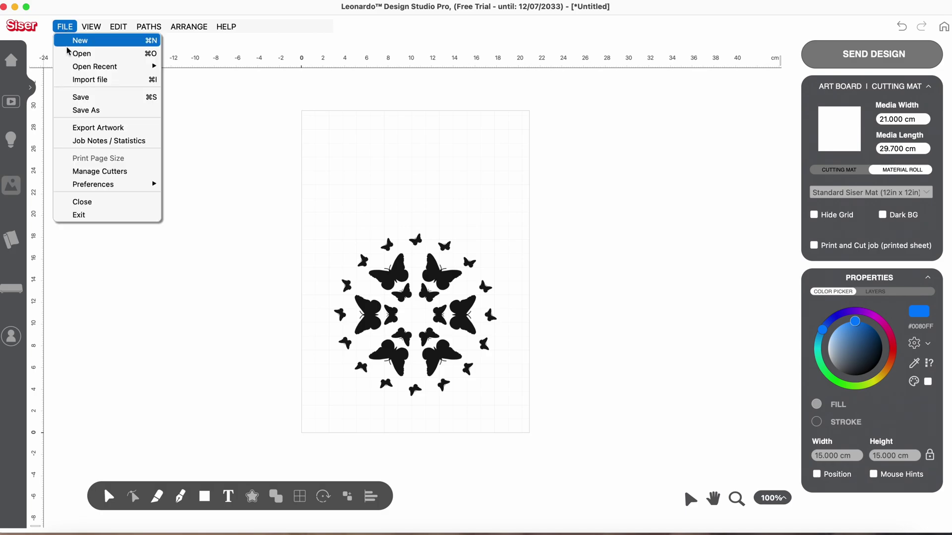
left_click(83, 130)
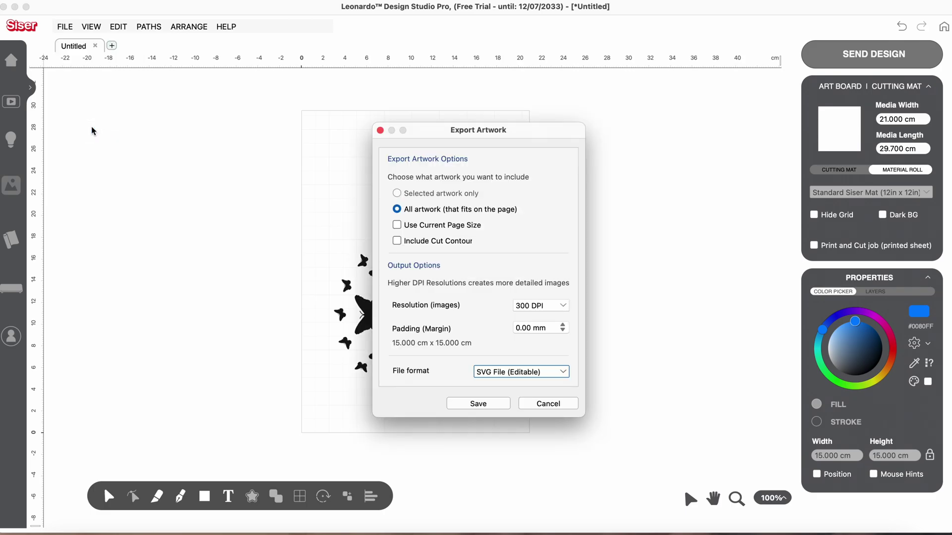
left_click(397, 242)
left_click(563, 373)
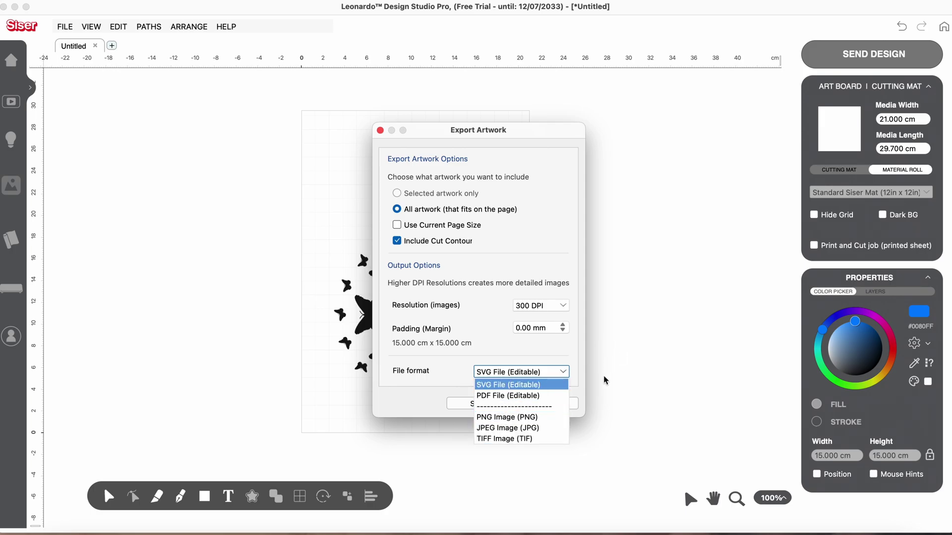
left_click(557, 373)
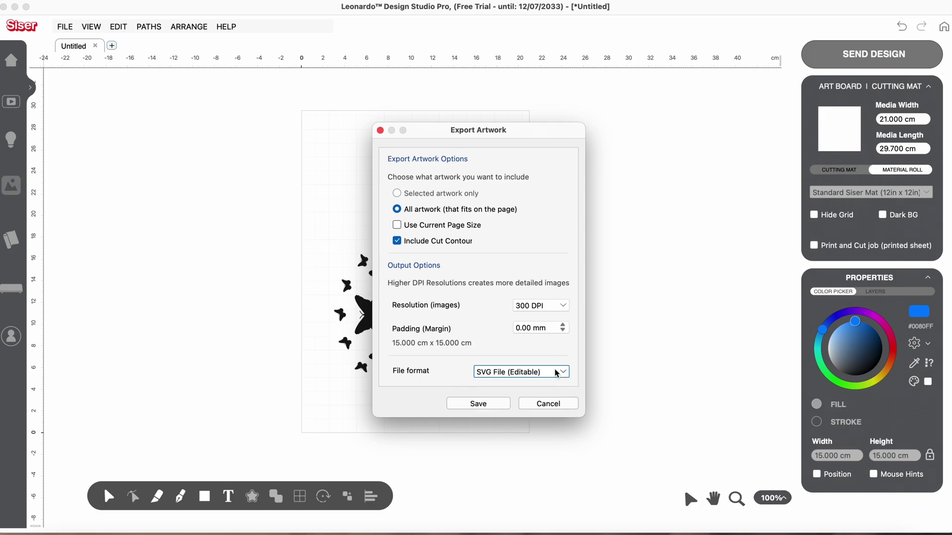
left_click(485, 405)
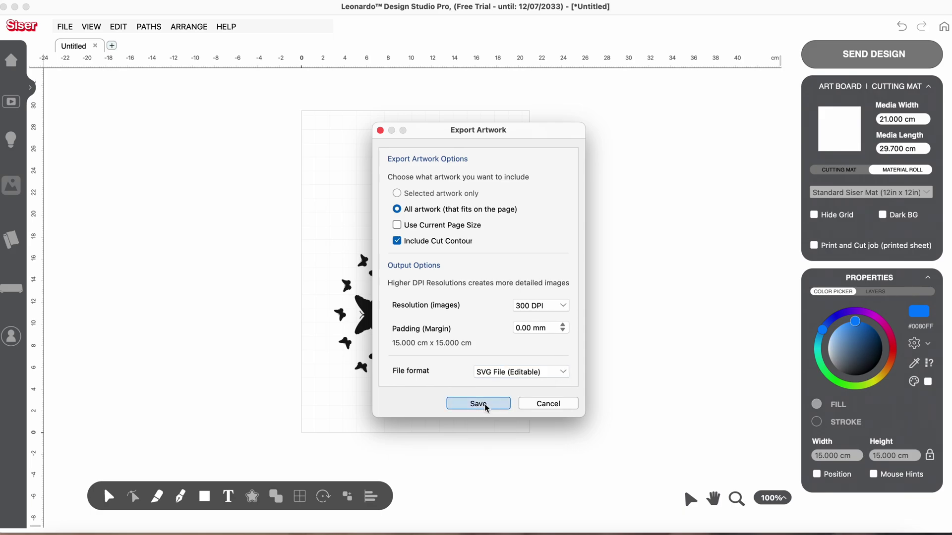